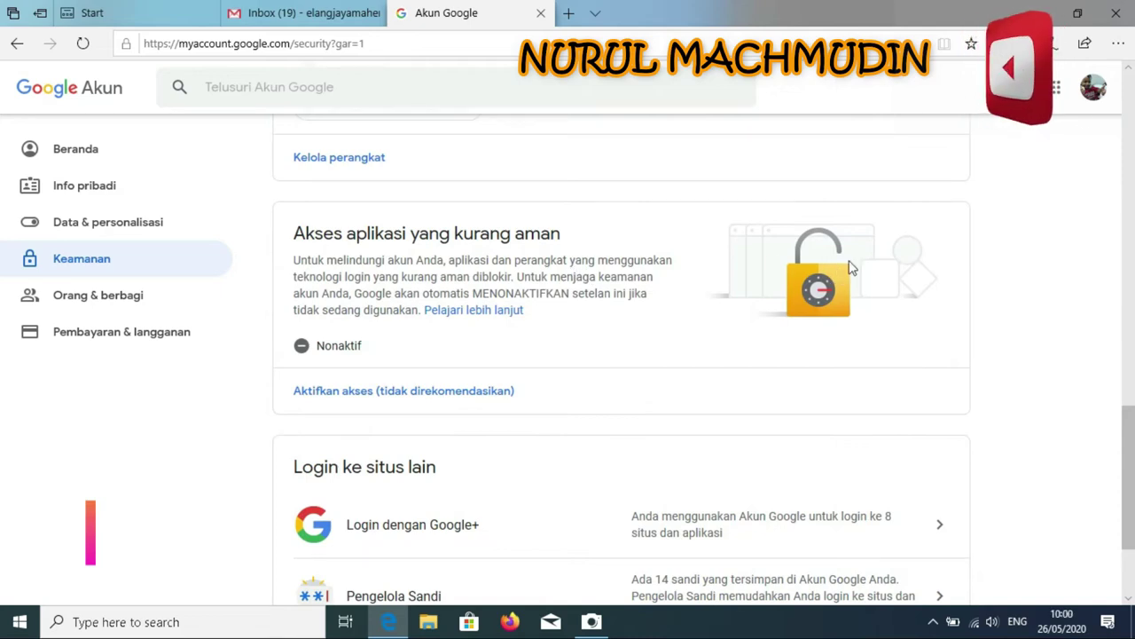
Turn on Google Account access for less secure apps so the setting reads AKTIF
click(1071, 14)
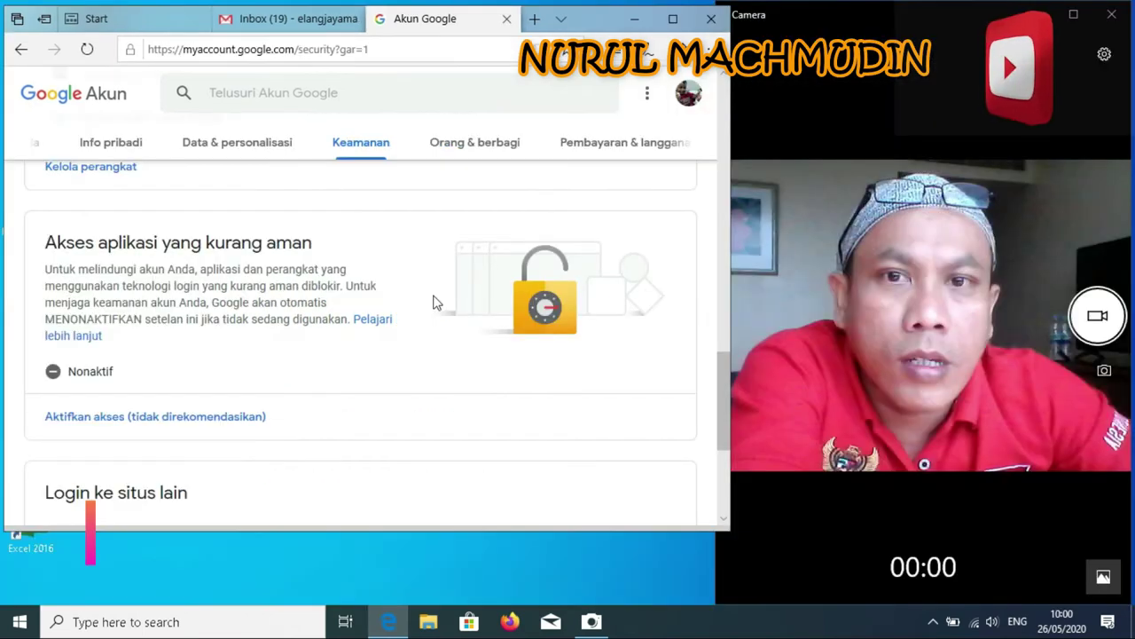
scroll(438, 299, down, 3)
scroll(453, 326, up, 3)
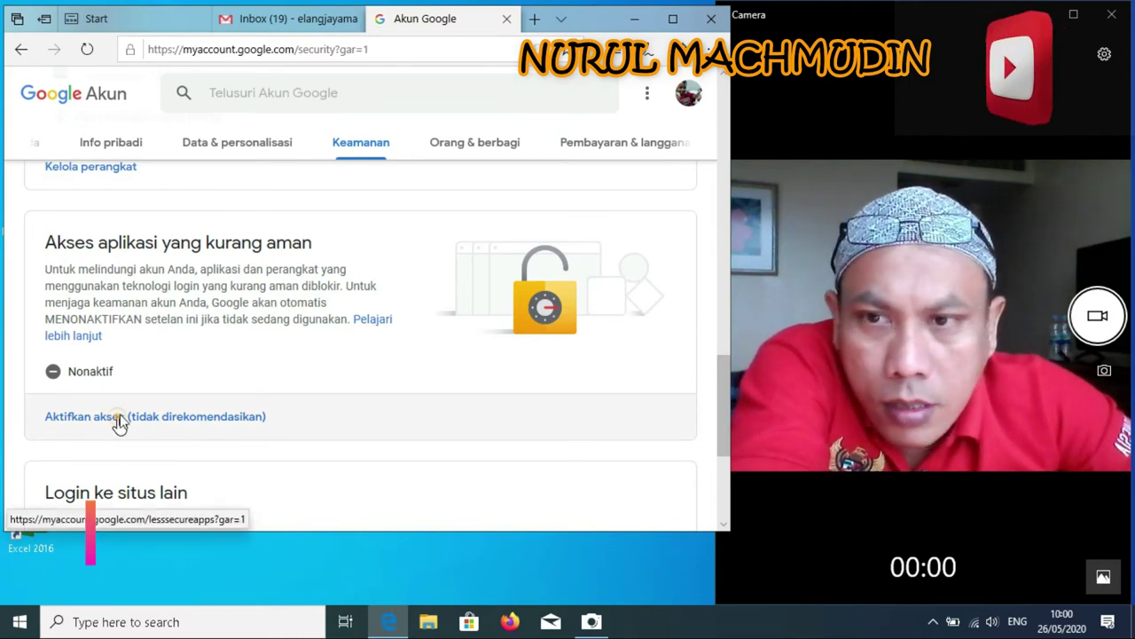
click(119, 423)
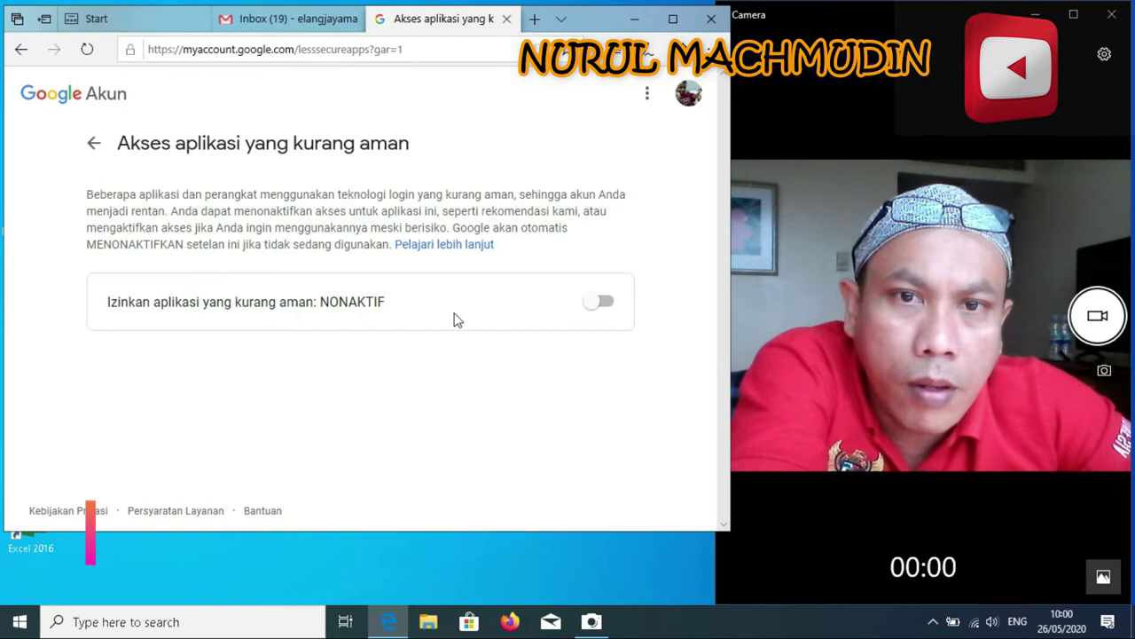
click(620, 323)
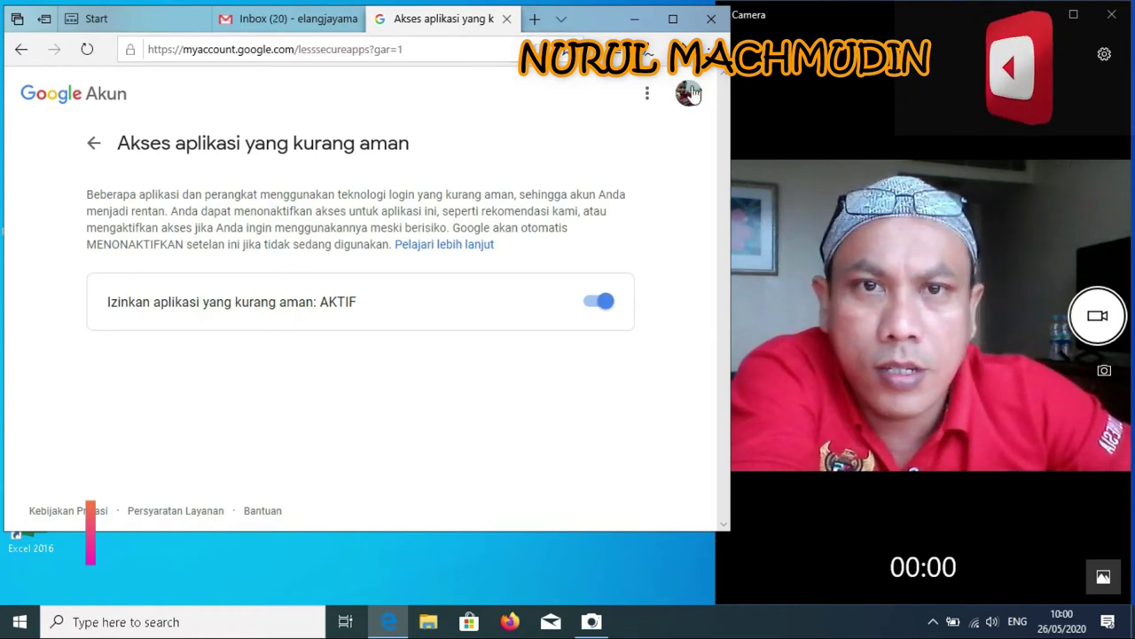
Close the less secure apps tab and minimize the Edge browser to reveal the desktop
click(507, 19)
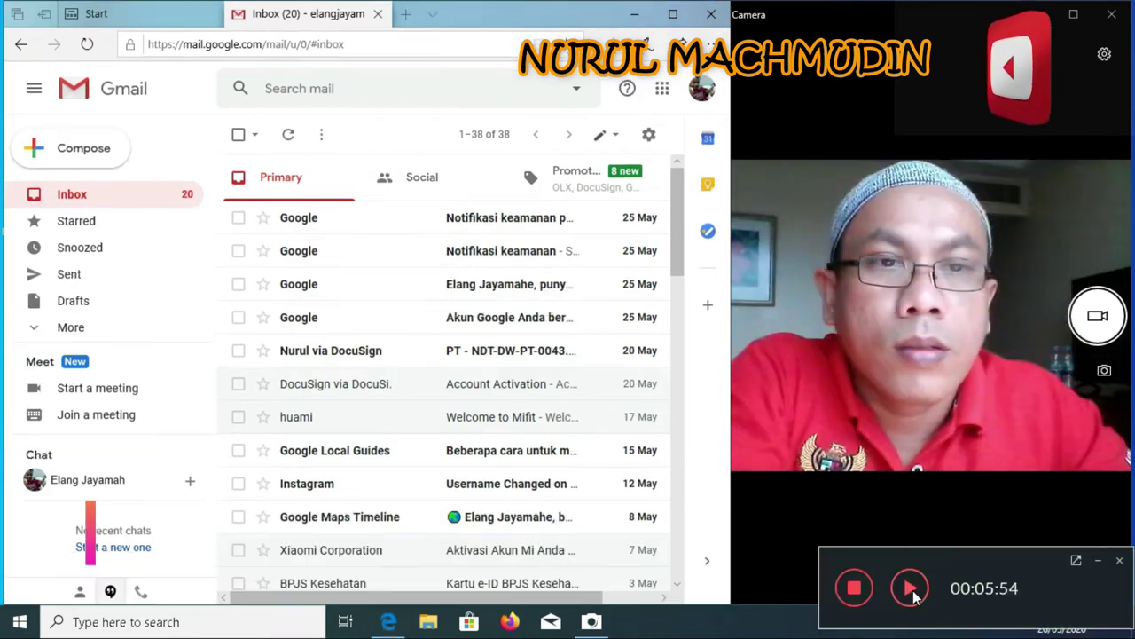
click(913, 590)
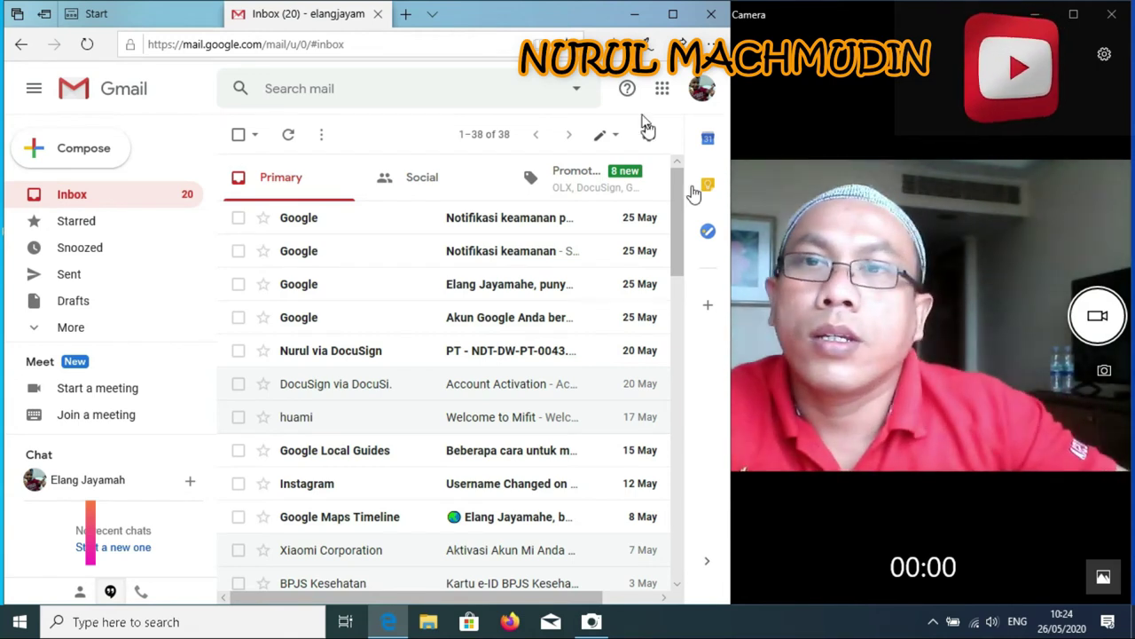
click(635, 15)
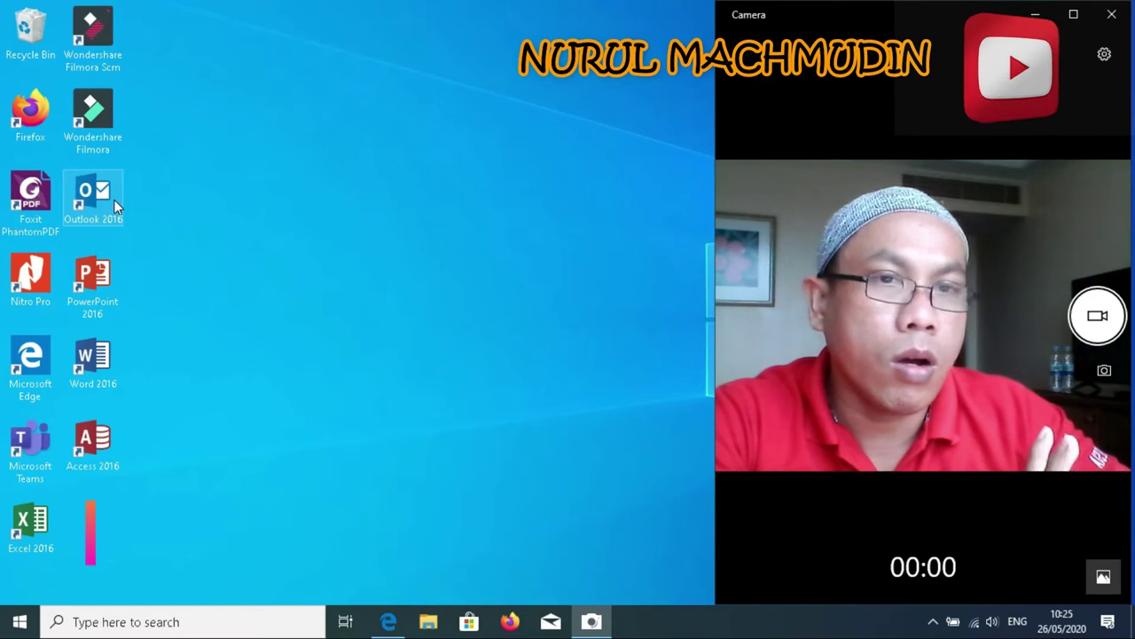
Launch Outlook 2016 from the desktop and resize the Camera window down to the taskbar
click(115, 203)
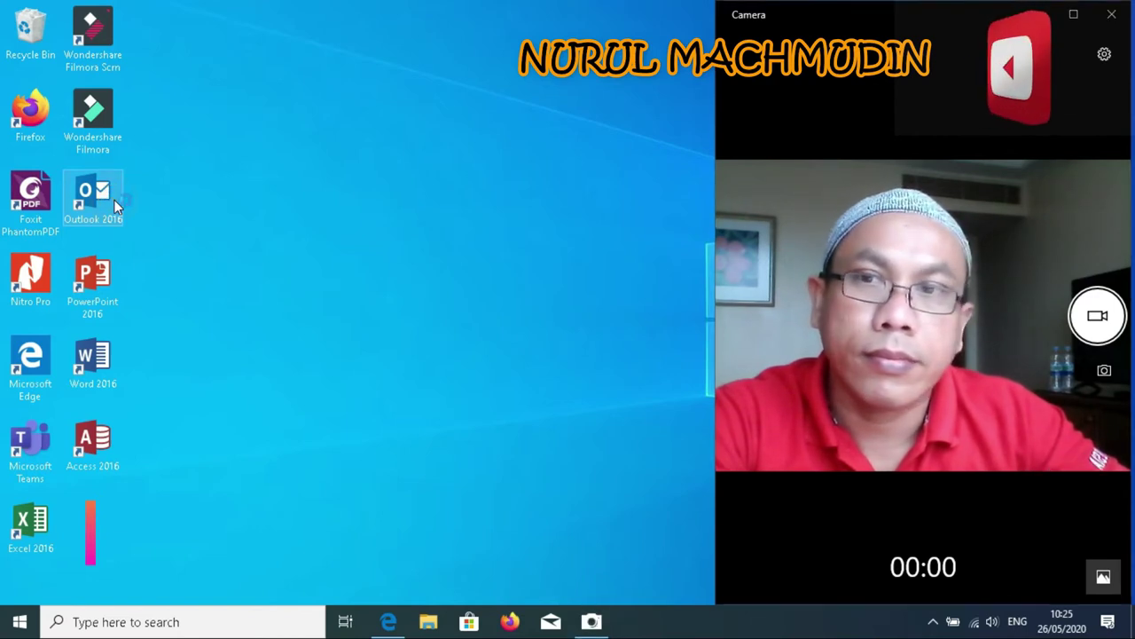
click(1073, 14)
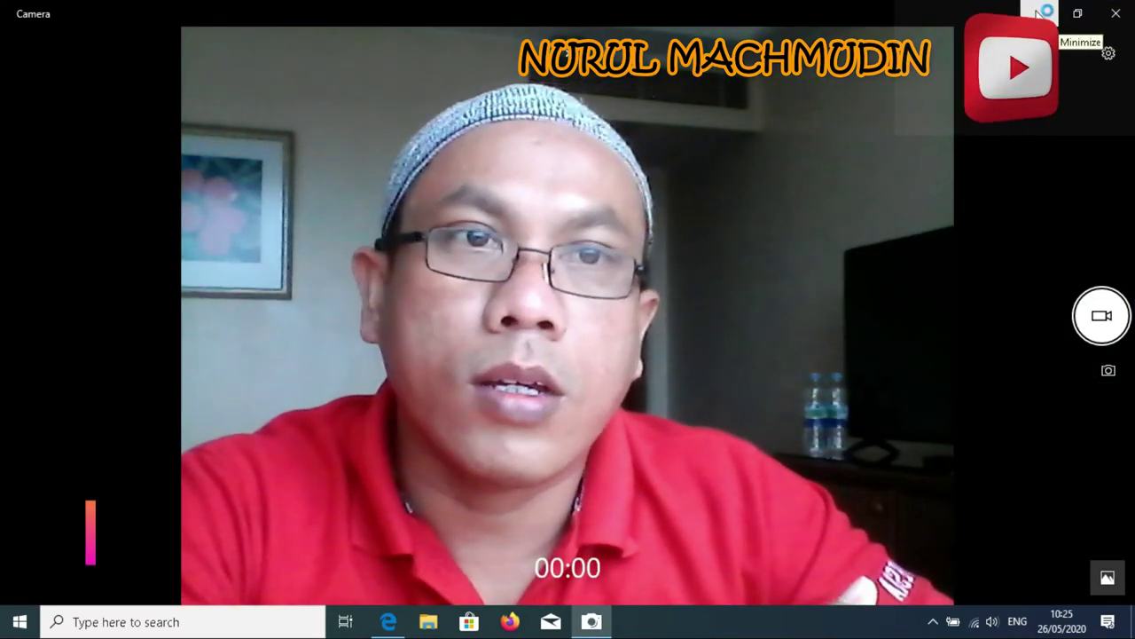
click(1040, 16)
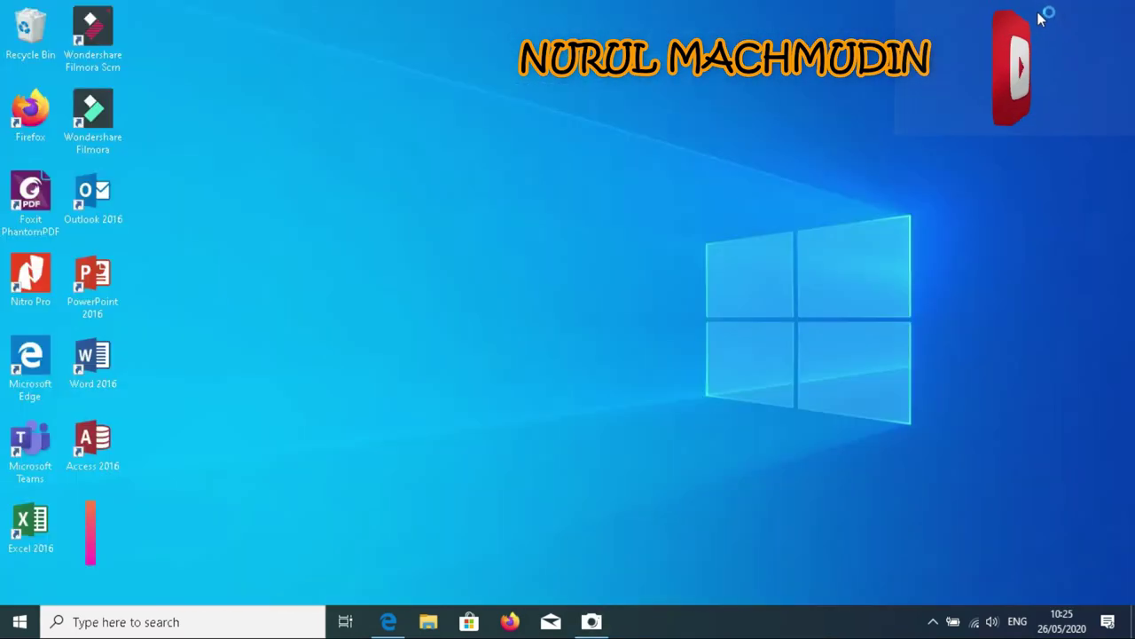
click(589, 623)
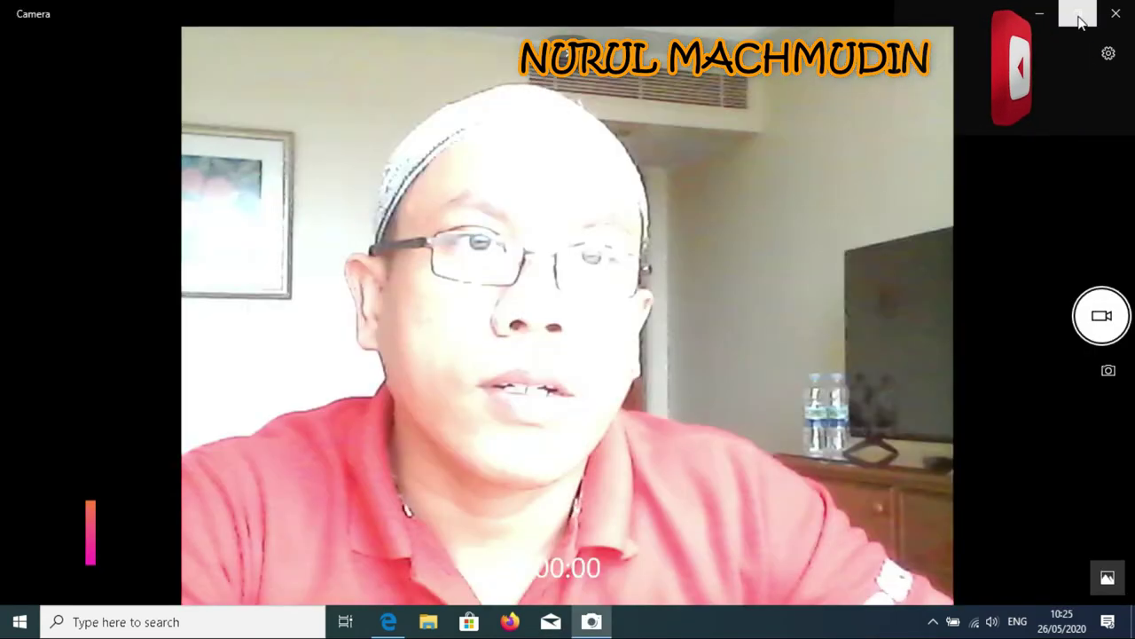
click(1076, 14)
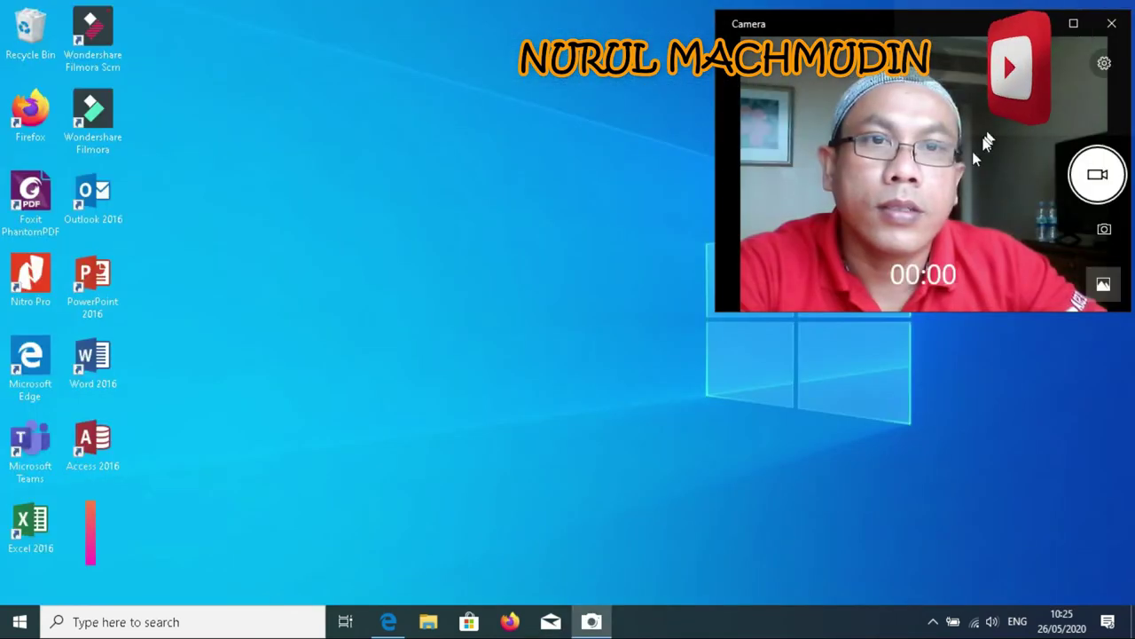
drag(916, 312, 946, 603)
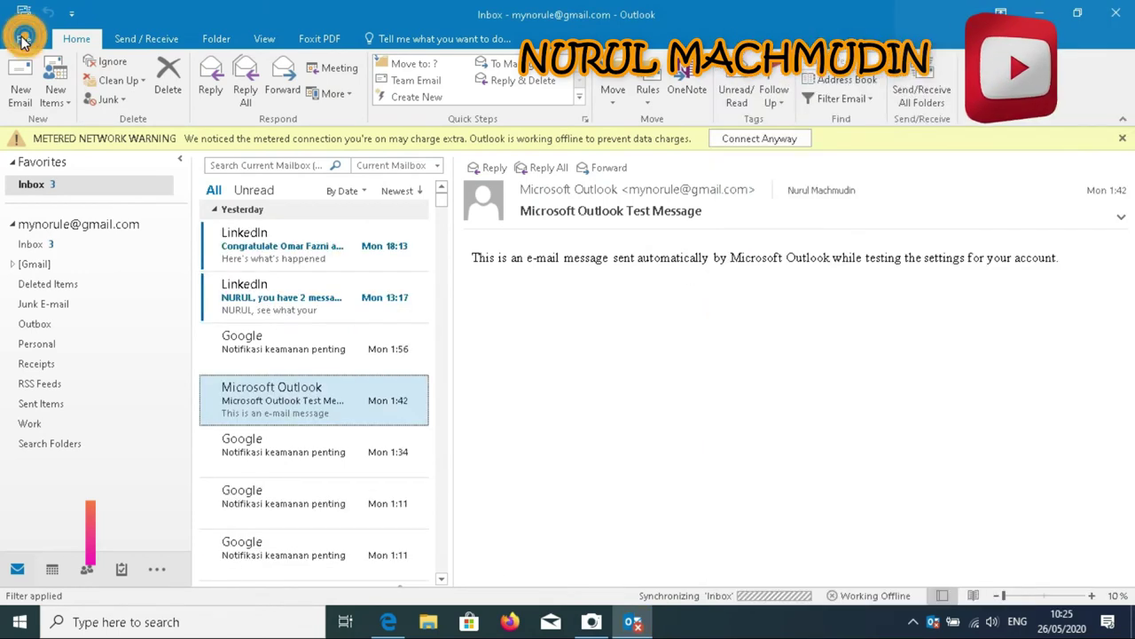
Exit Outlook from the File menu and relaunch it from the desktop shortcut
click(23, 40)
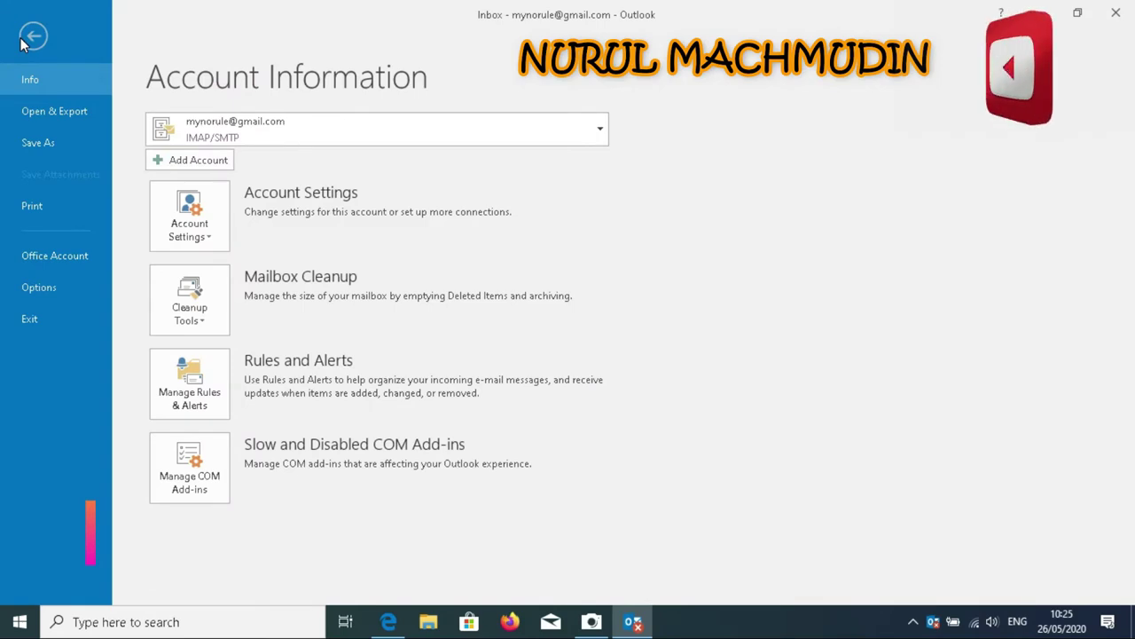
click(31, 322)
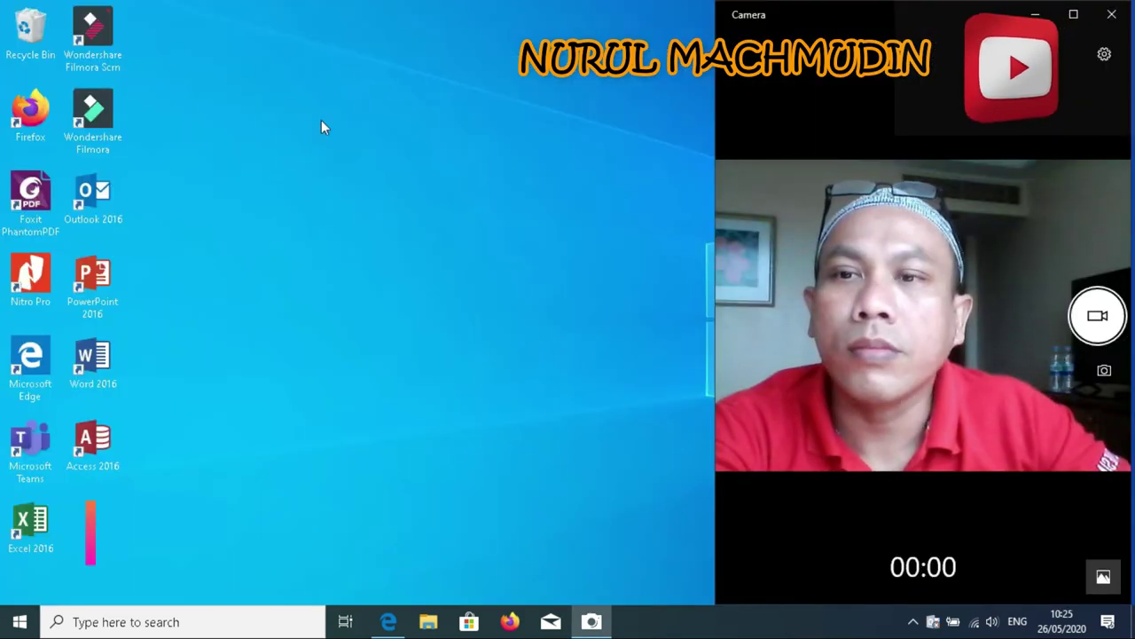
double_click(110, 200)
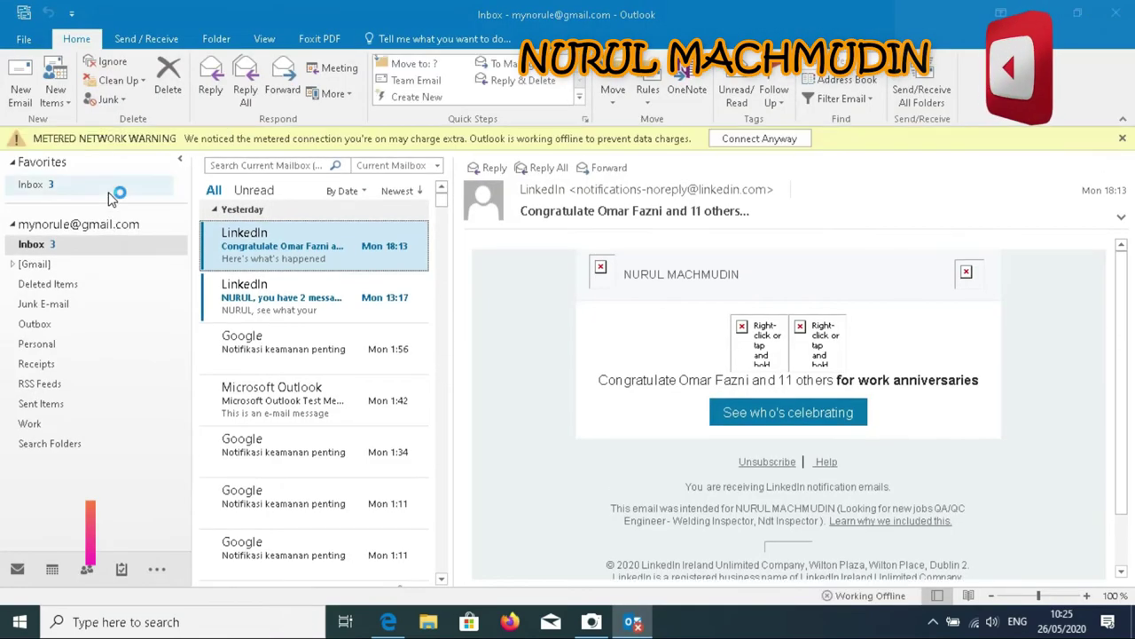
Check the configured accounts list under File > Account Information, then exit Outlook again
click(27, 40)
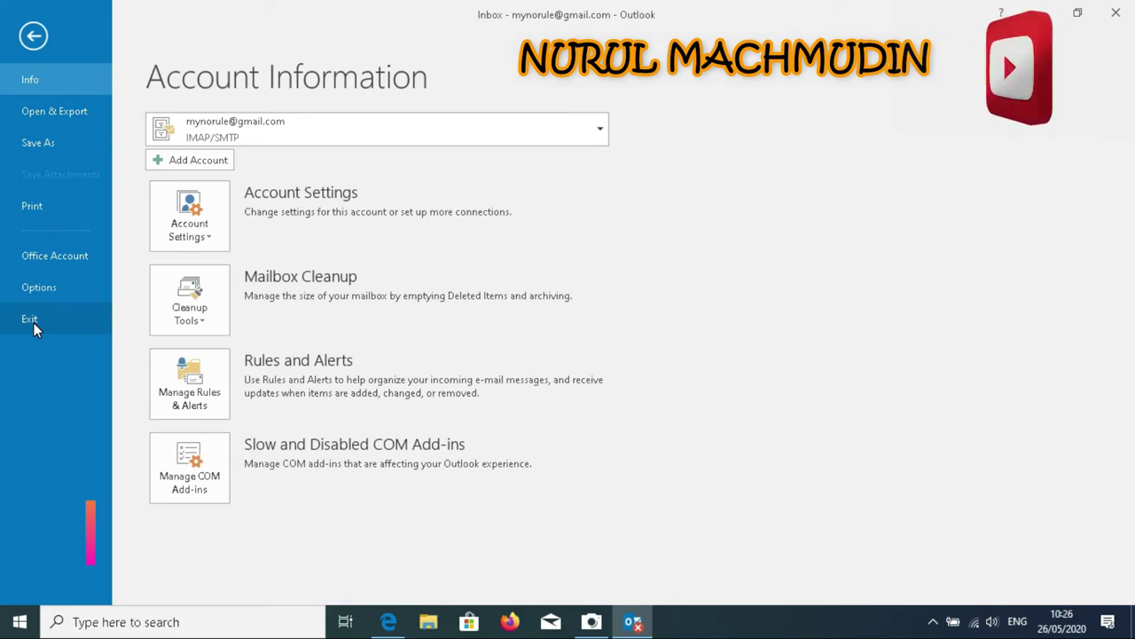
click(602, 130)
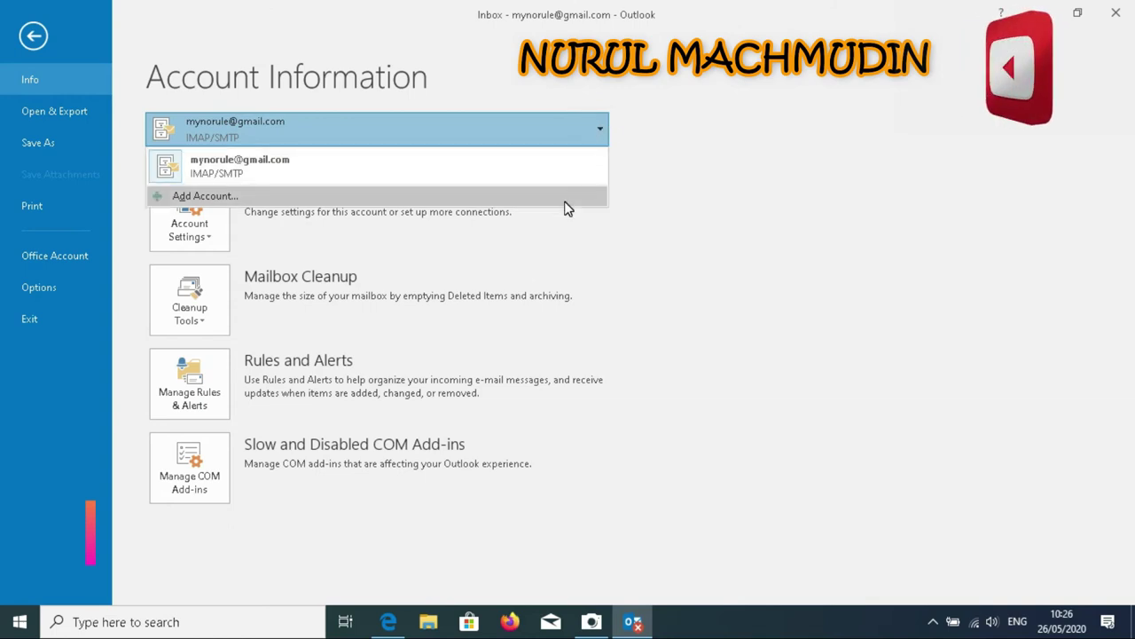
click(26, 321)
click(27, 321)
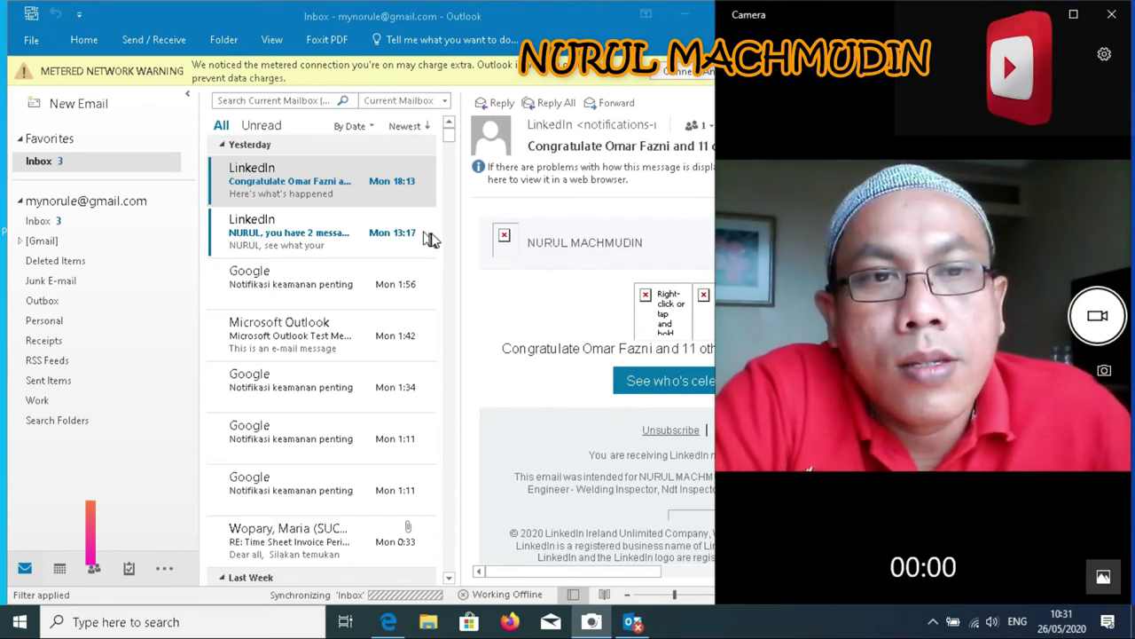
Start Add Account from File, choosing manual setup with the POP or IMAP service
click(31, 40)
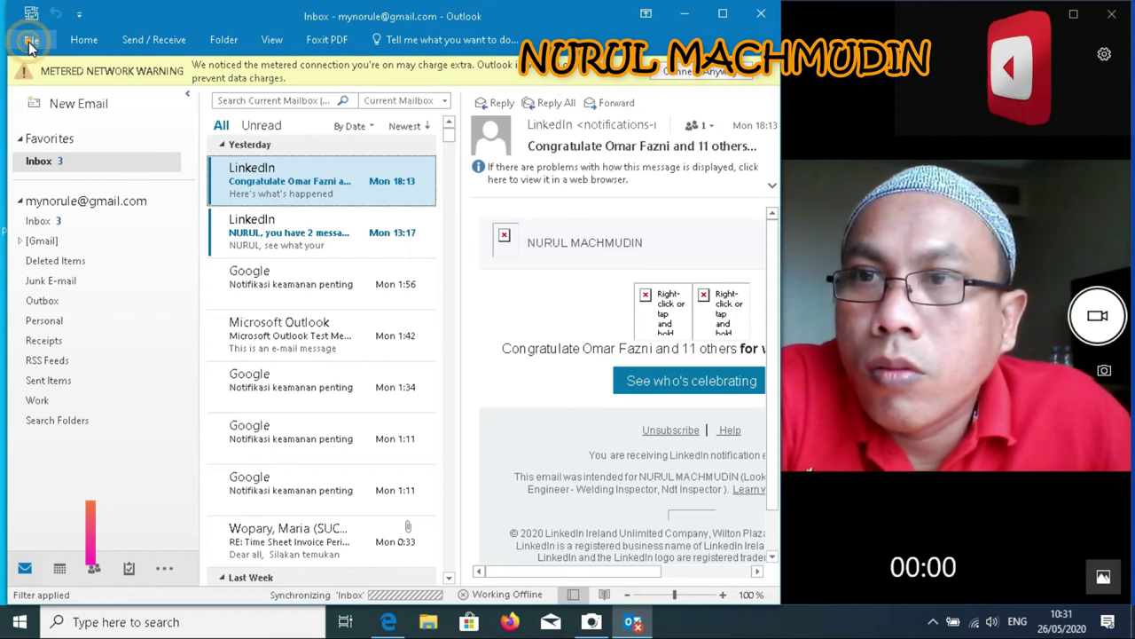
click(30, 41)
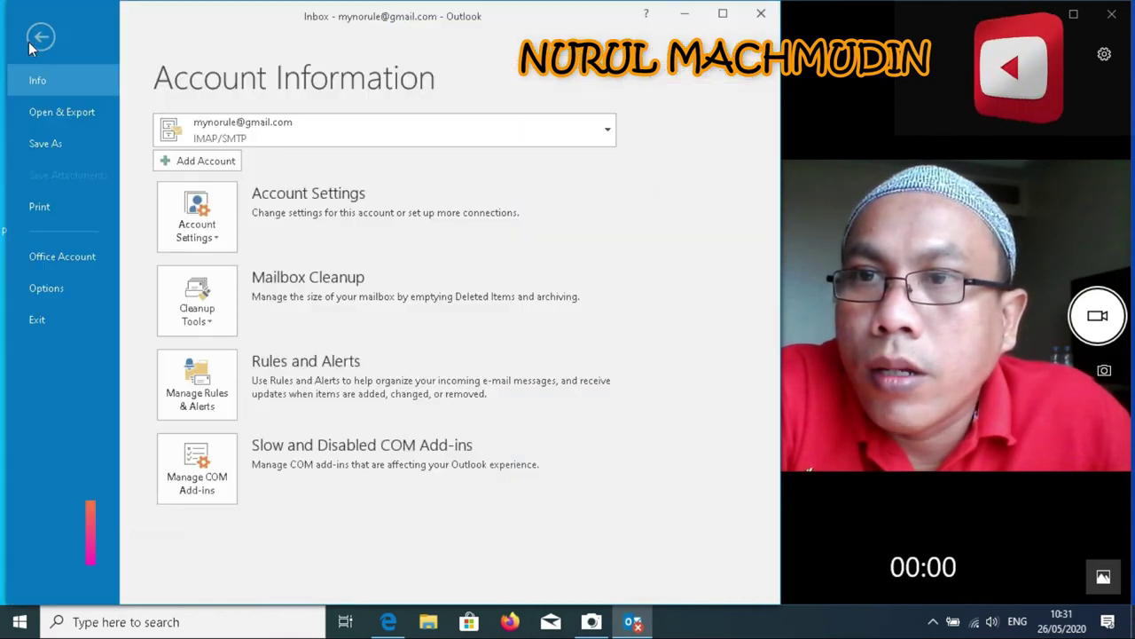
click(195, 169)
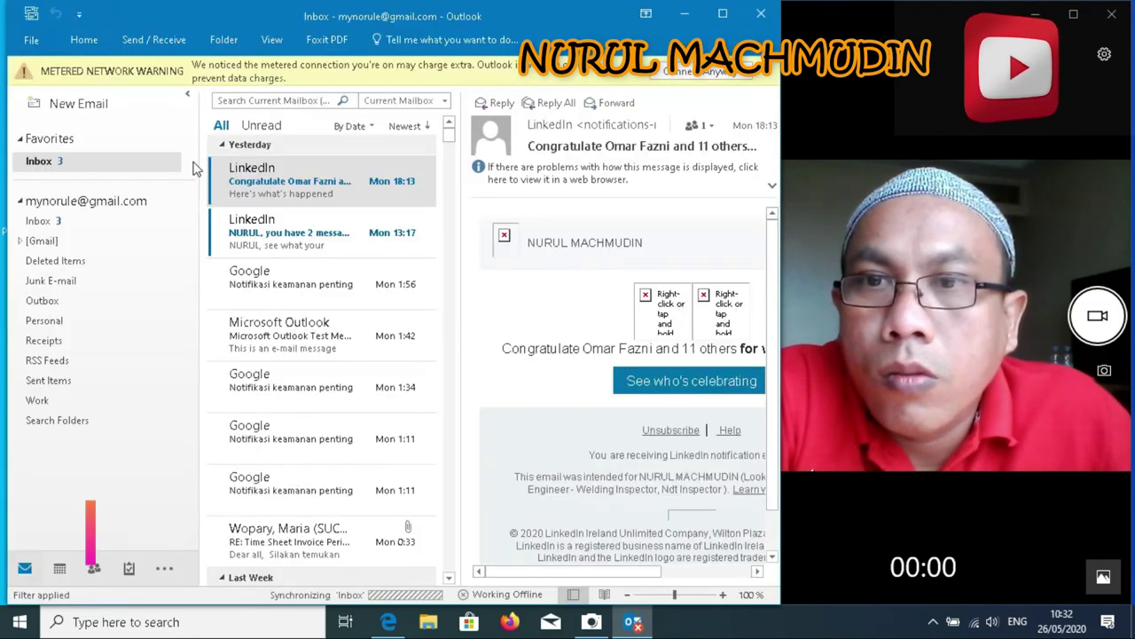
drag(473, 39, 599, 36)
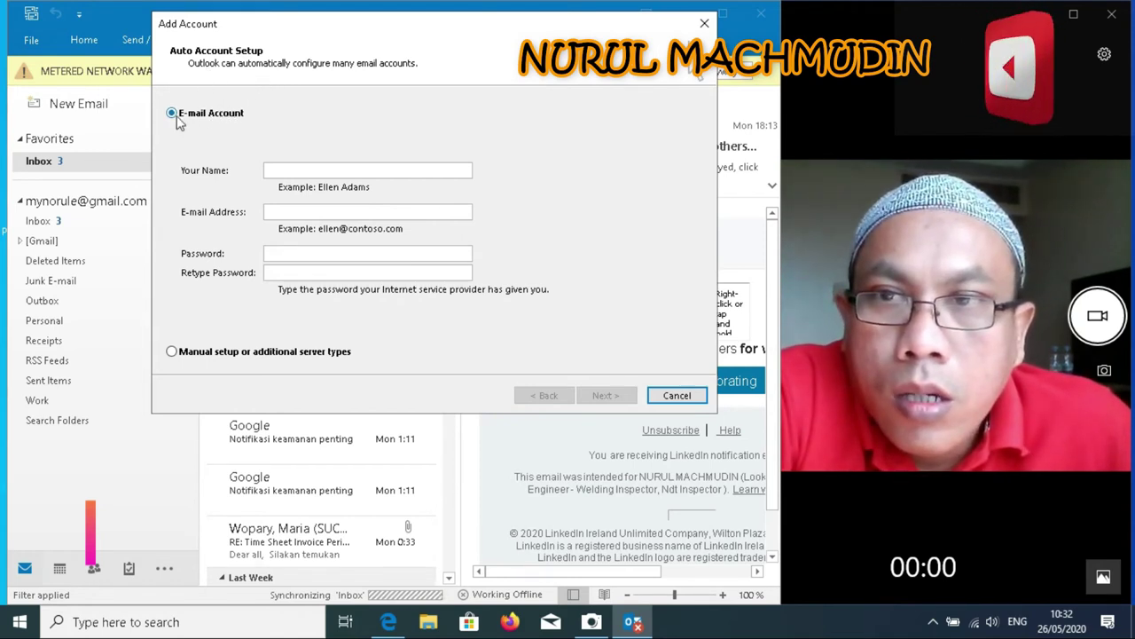
click(174, 352)
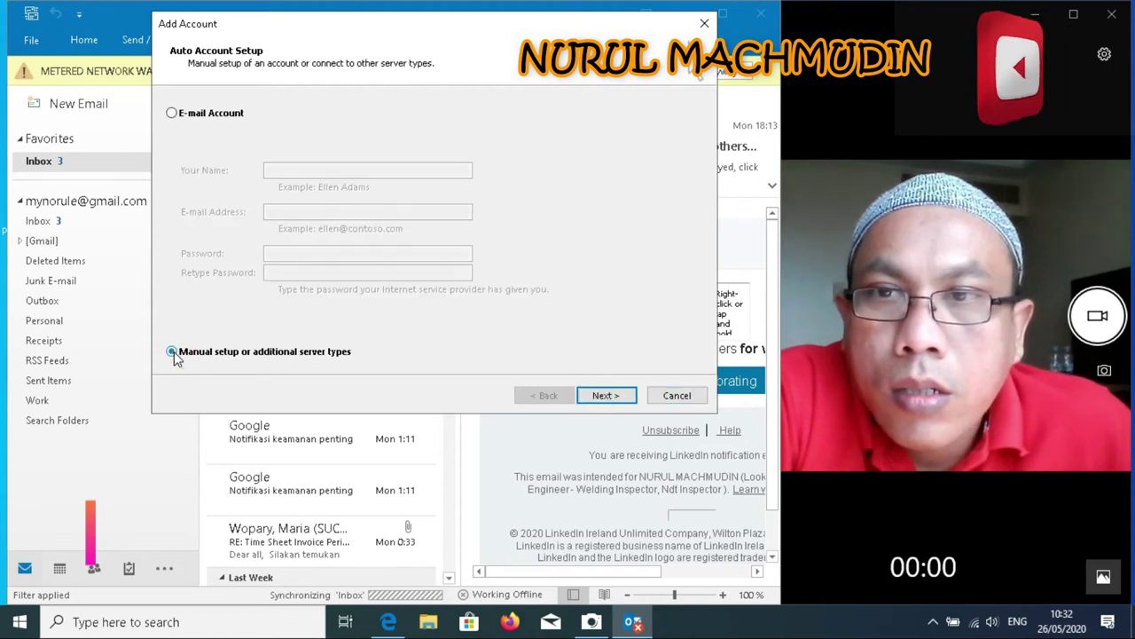
click(624, 400)
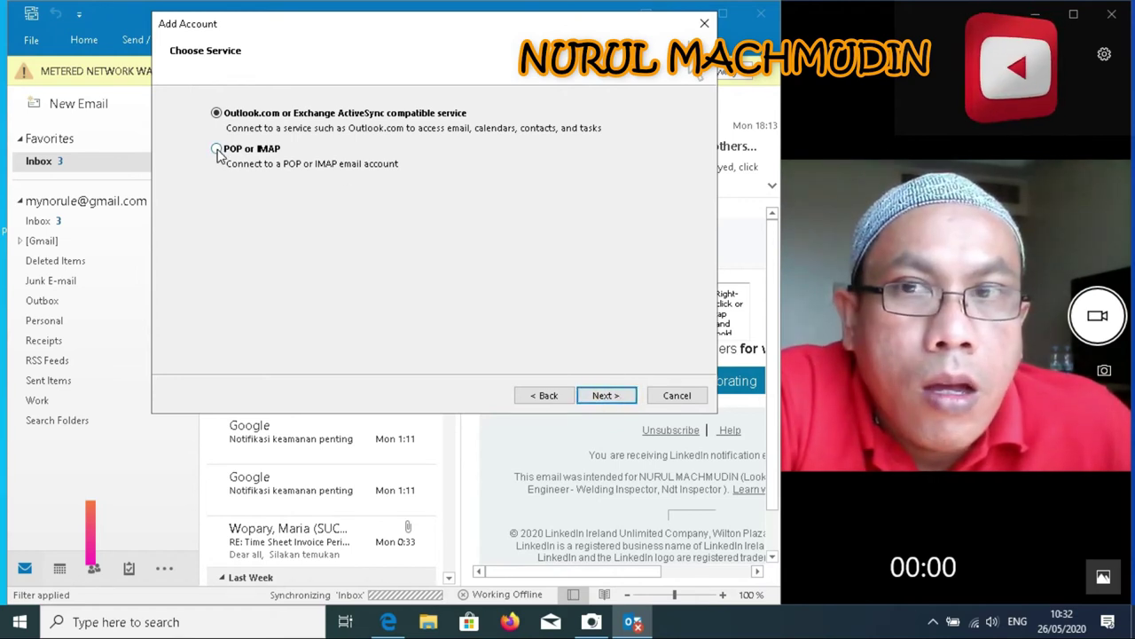
click(607, 396)
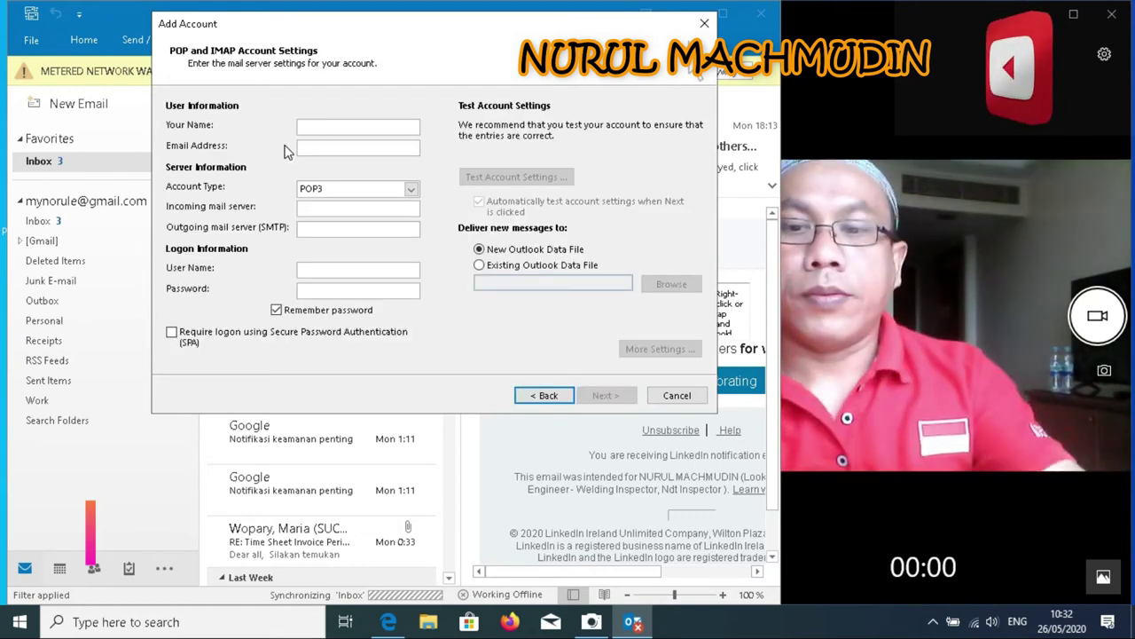
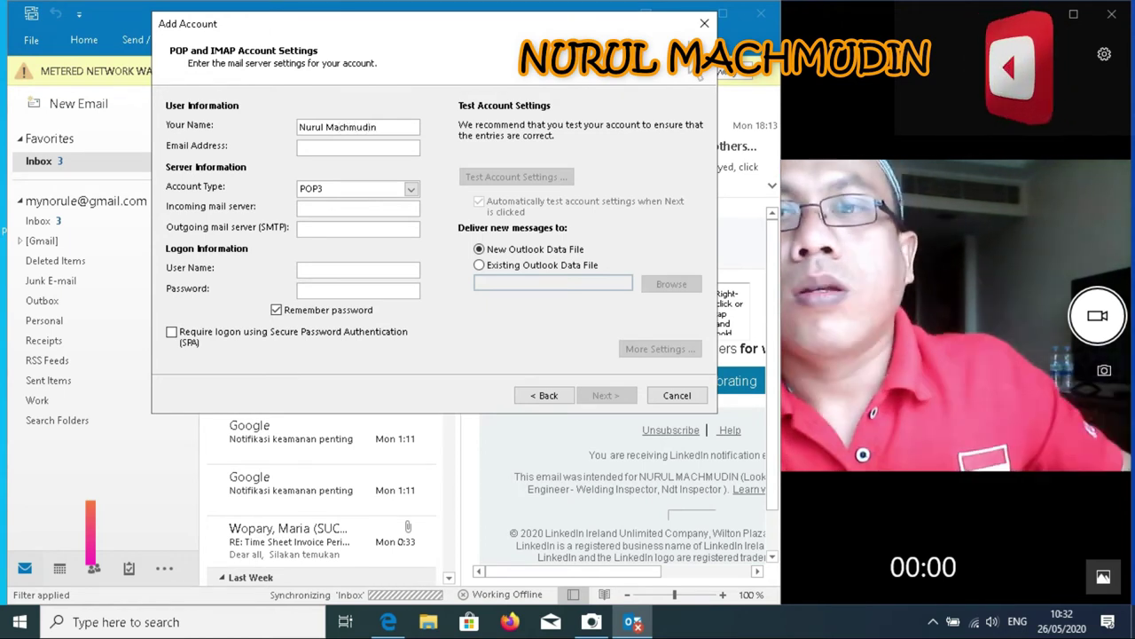
Enter the user's name and Gmail address, and set the account type to IMAP
click(341, 149)
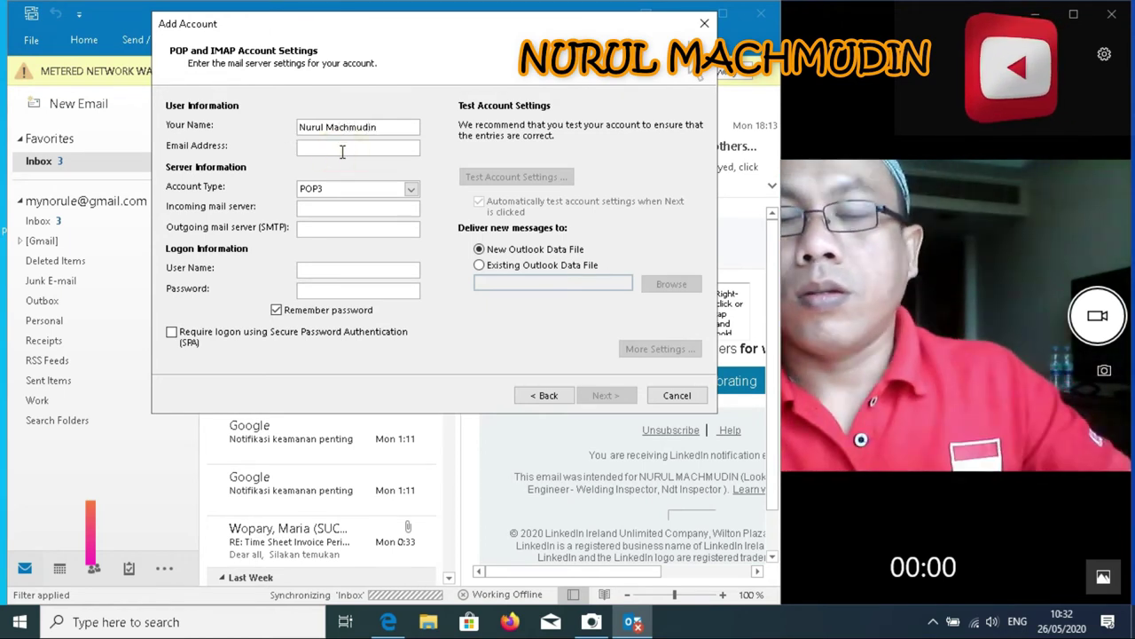
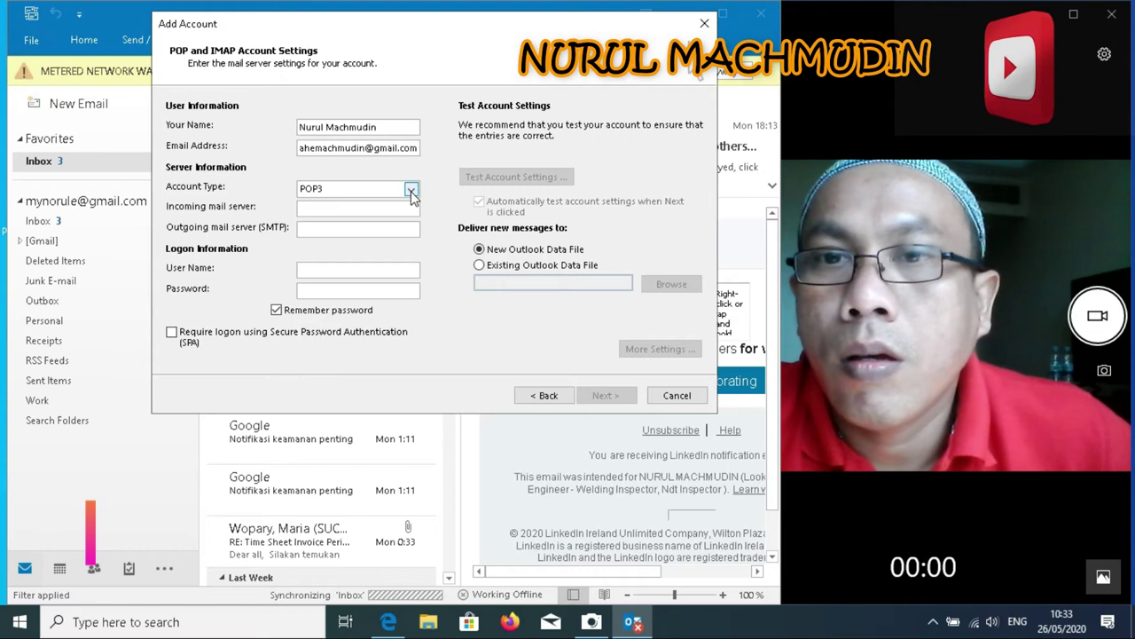
click(411, 193)
click(373, 215)
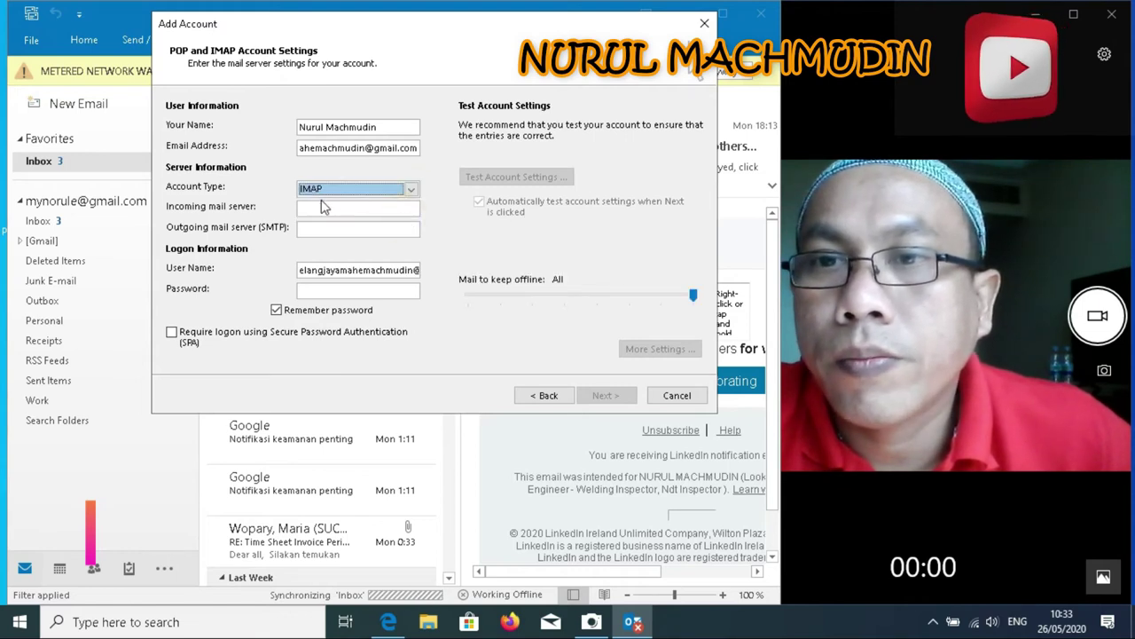
Set incoming server imap.gmail.com and outgoing server smtp.gmail.com, then enter the account password
click(313, 208)
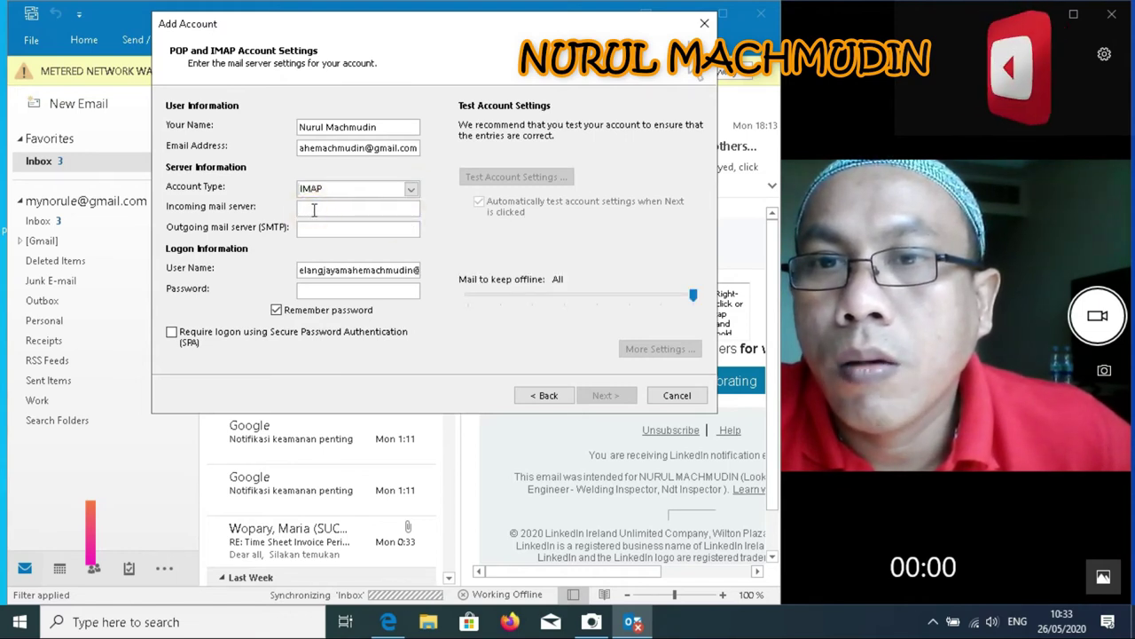
text(imap.gmail.c)
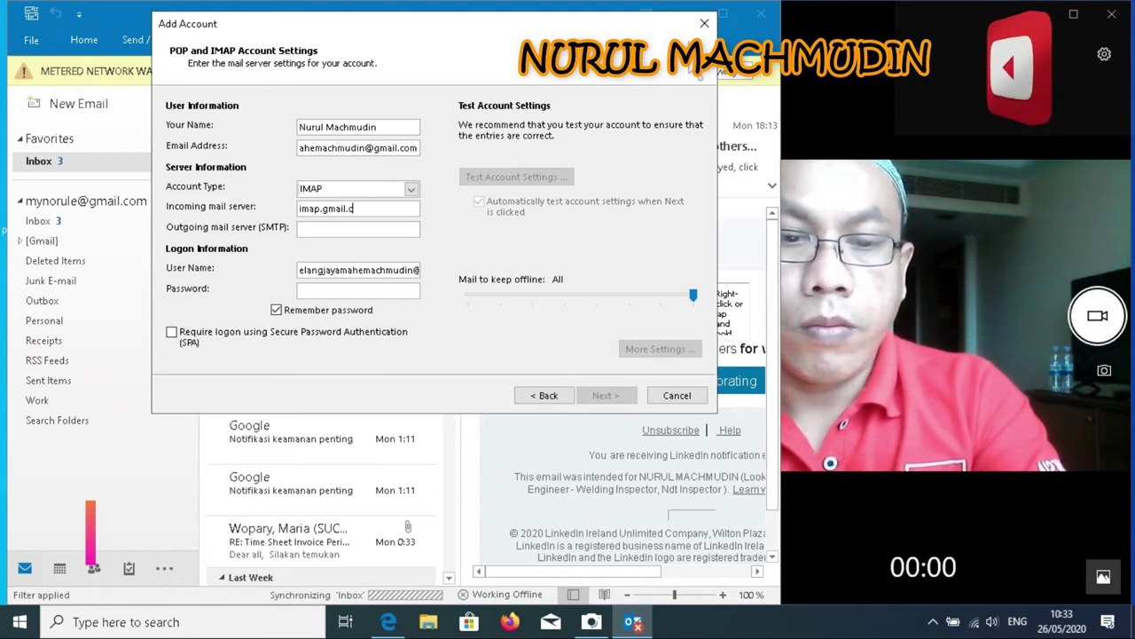
text(om)
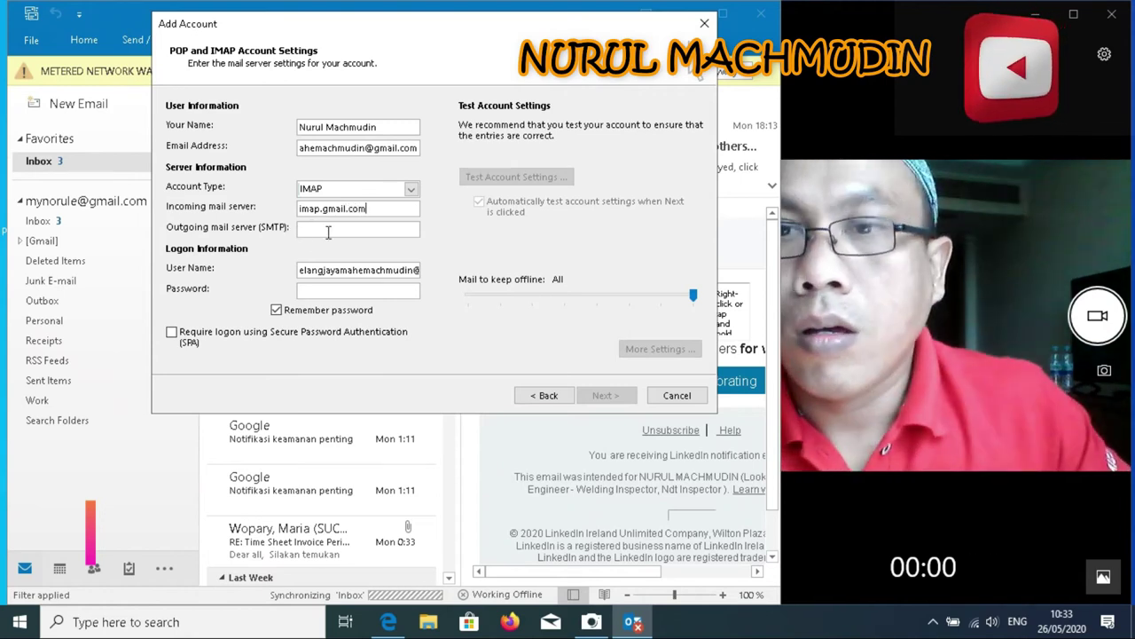
click(335, 231)
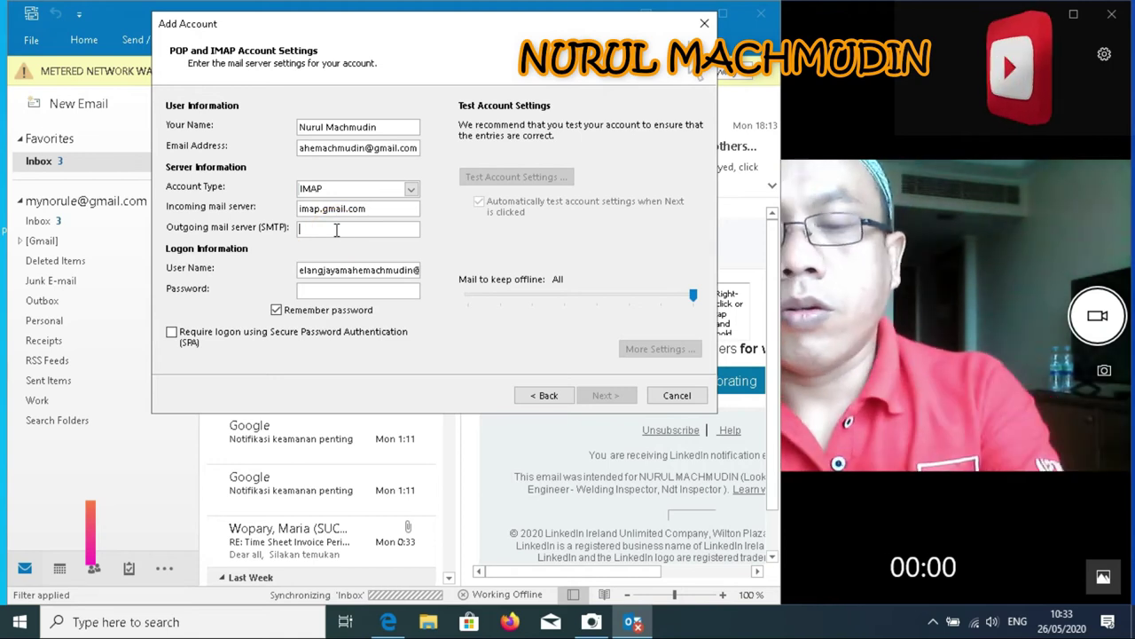
text(smpt.gmail.com)
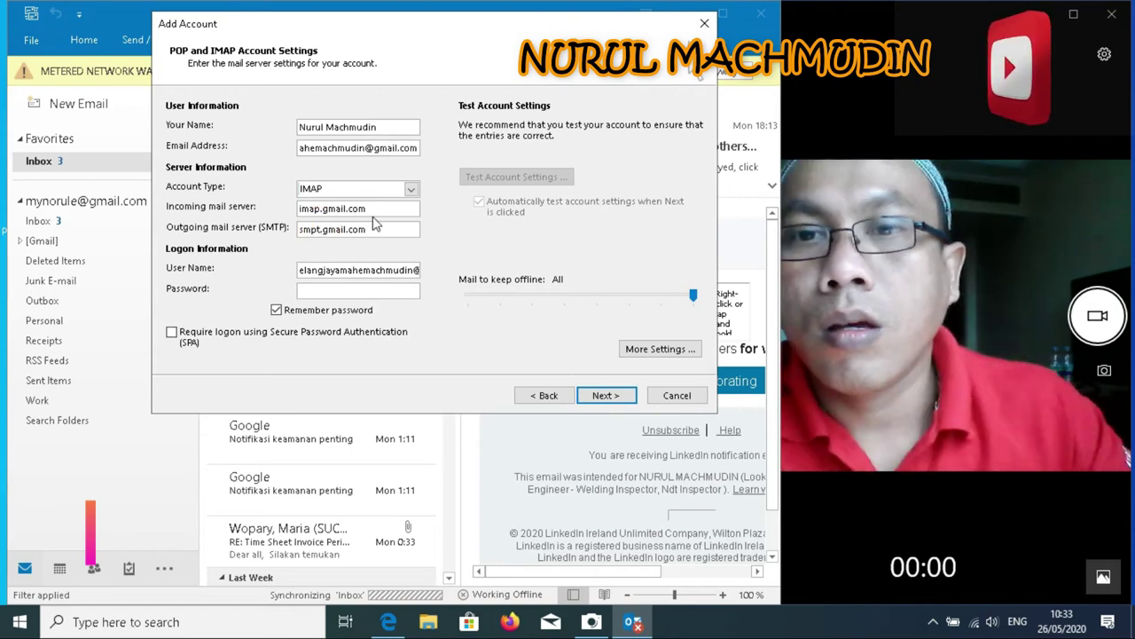
click(321, 228)
key(BackSpace)
text(t)
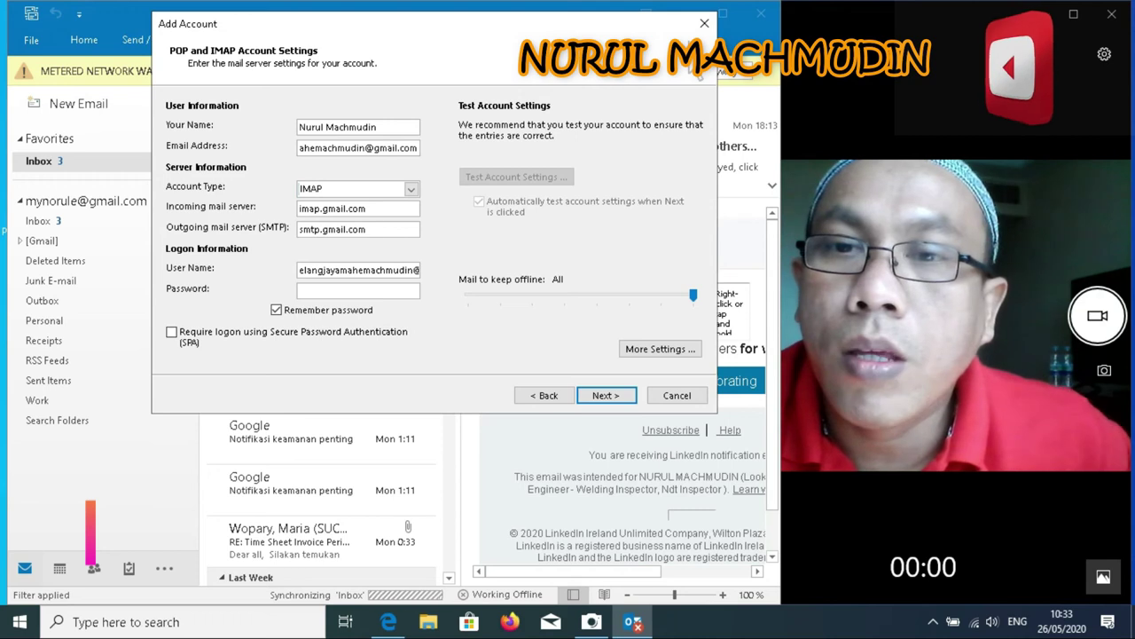
click(407, 289)
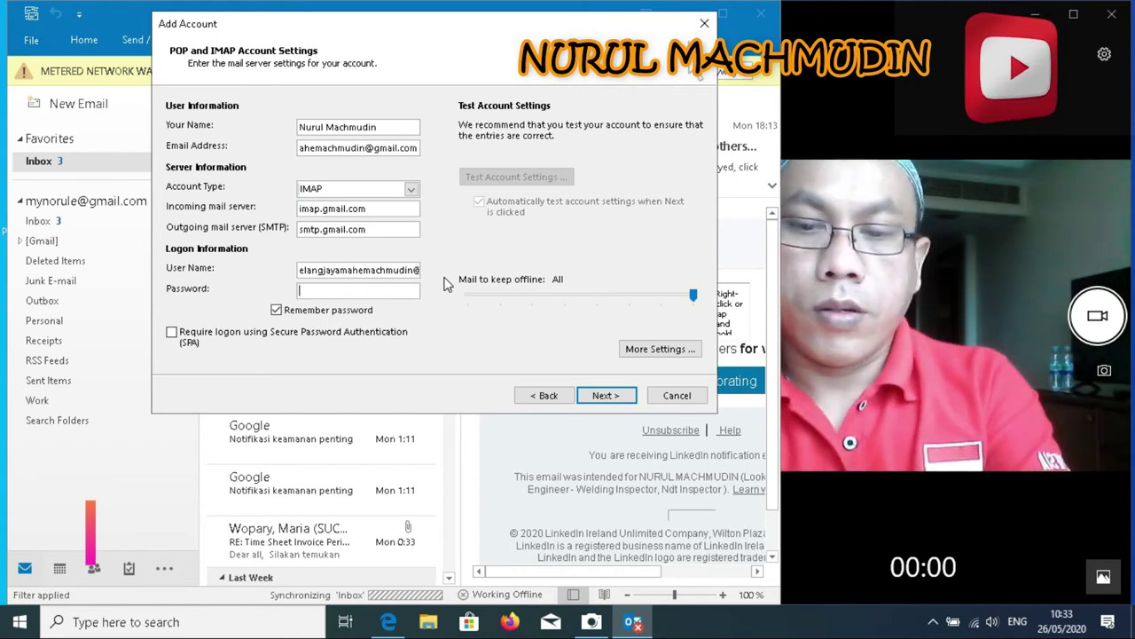
text(****)
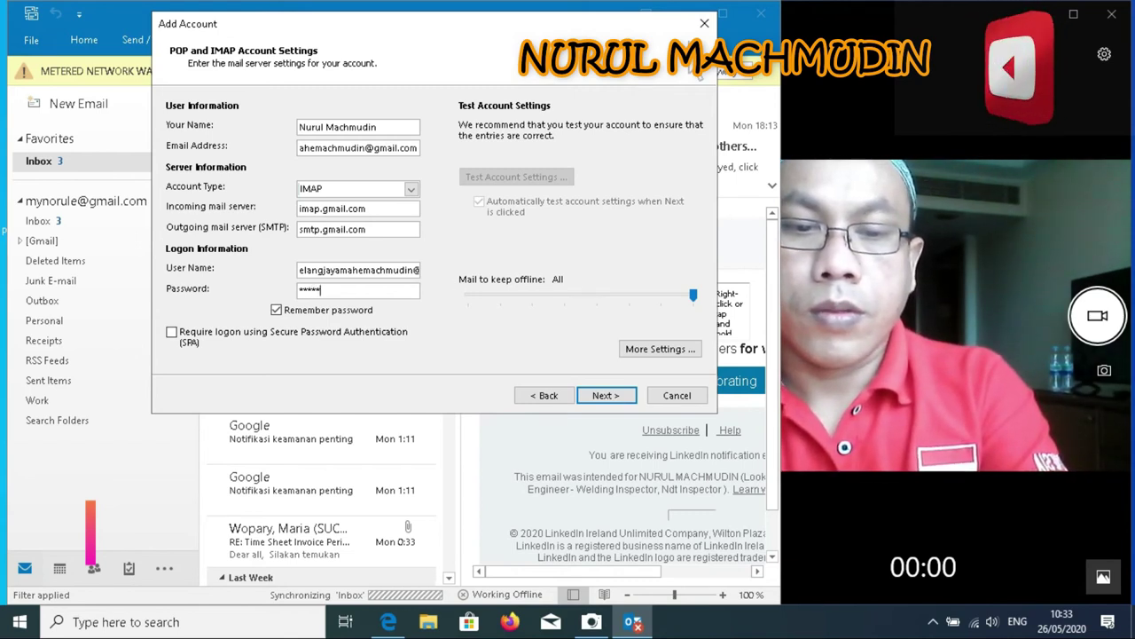
text(******)
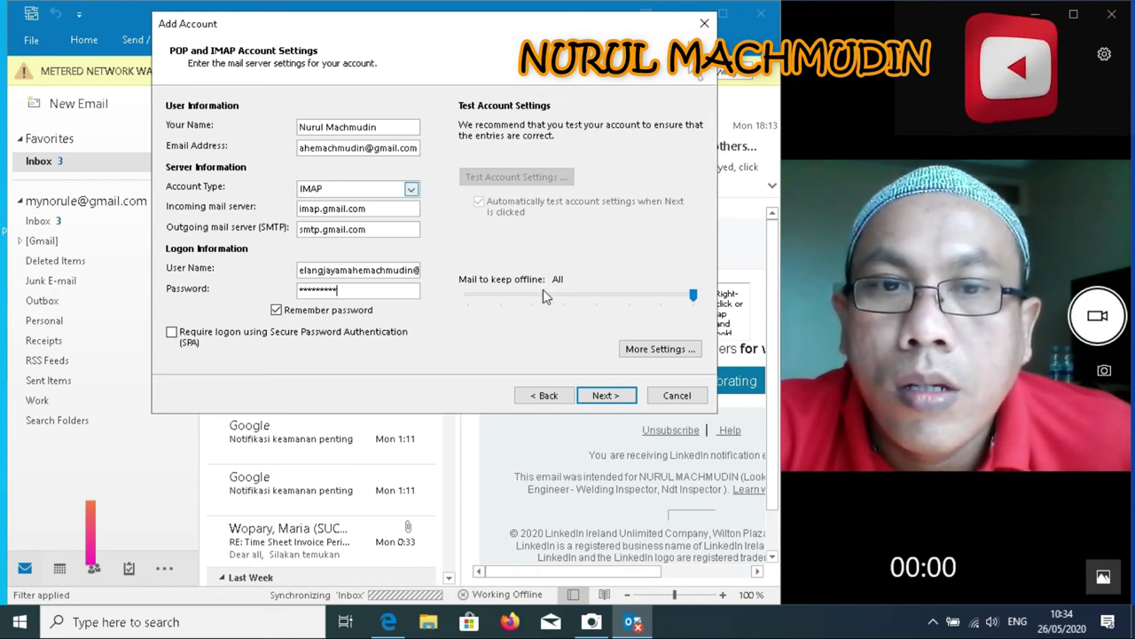
In More Settings, require outgoing SMTP authentication using the incoming server's settings
click(654, 352)
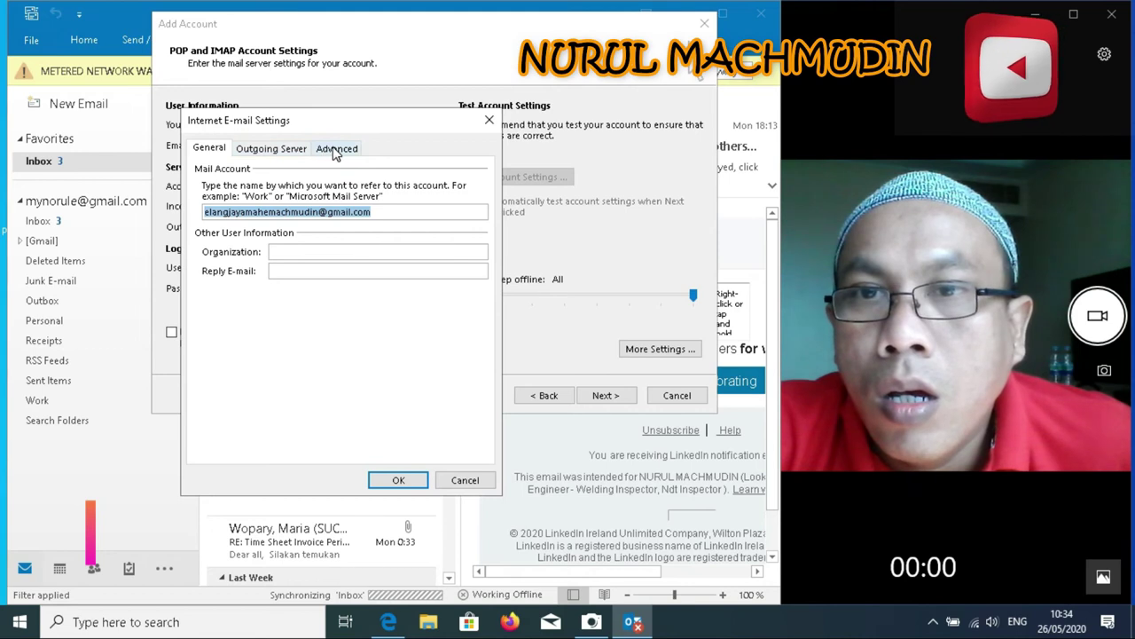
click(335, 151)
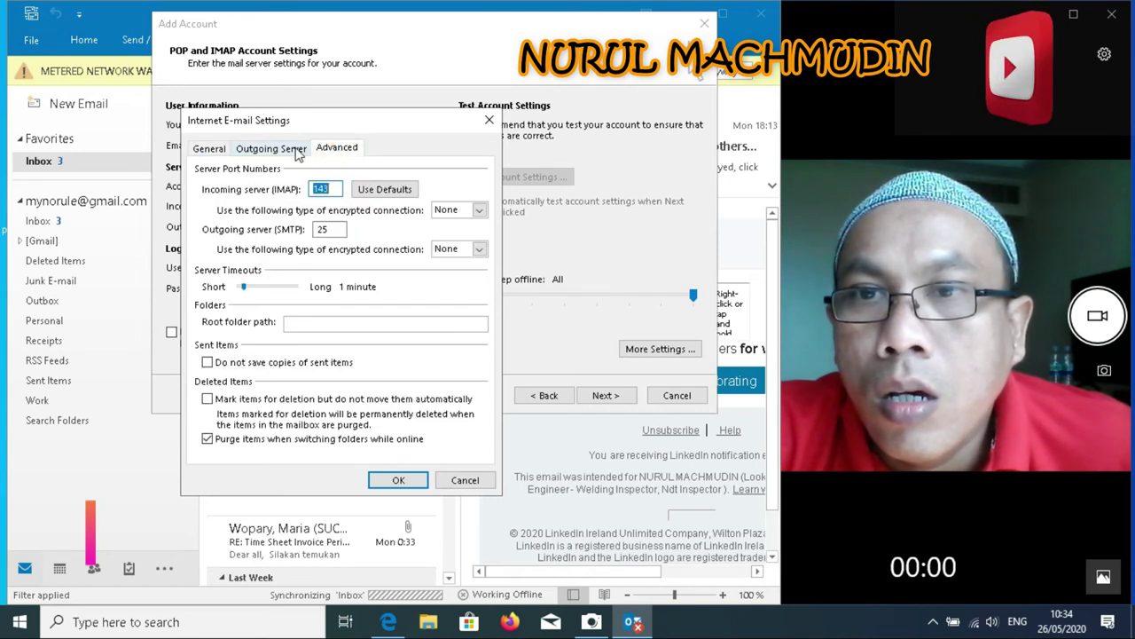
click(294, 151)
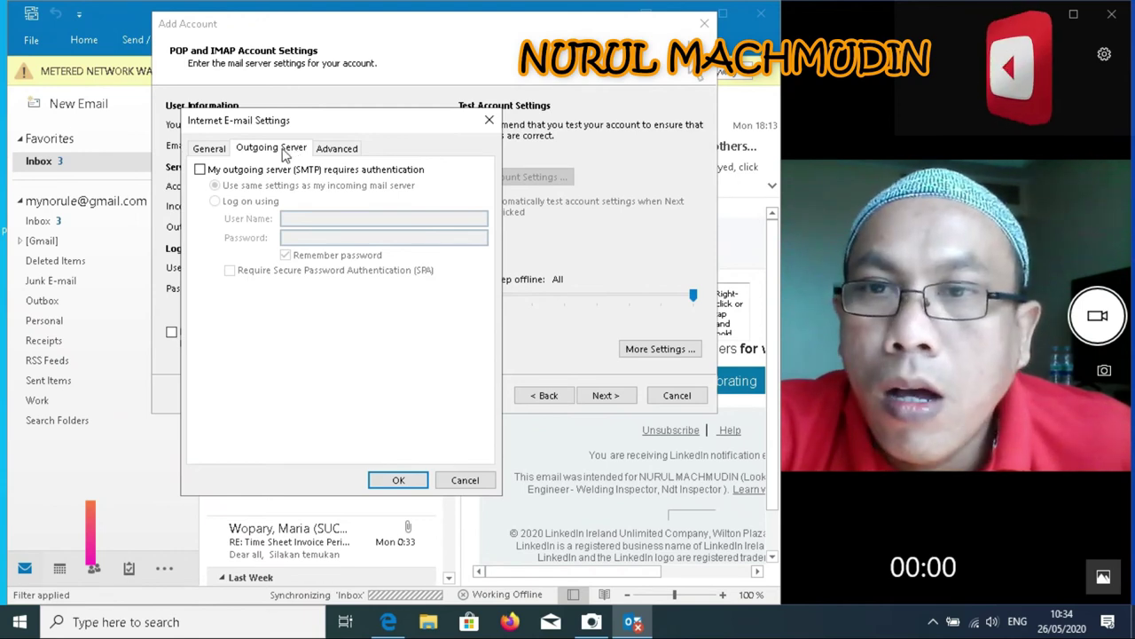
click(200, 170)
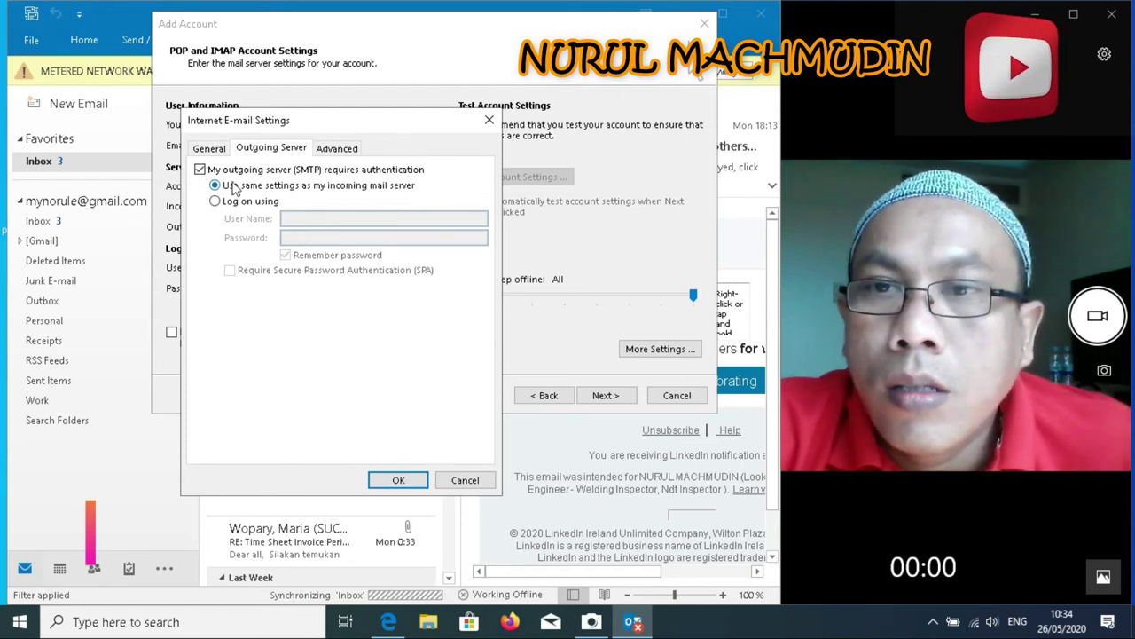
Set the incoming IMAP server port to 993 with SSL encryption
click(343, 151)
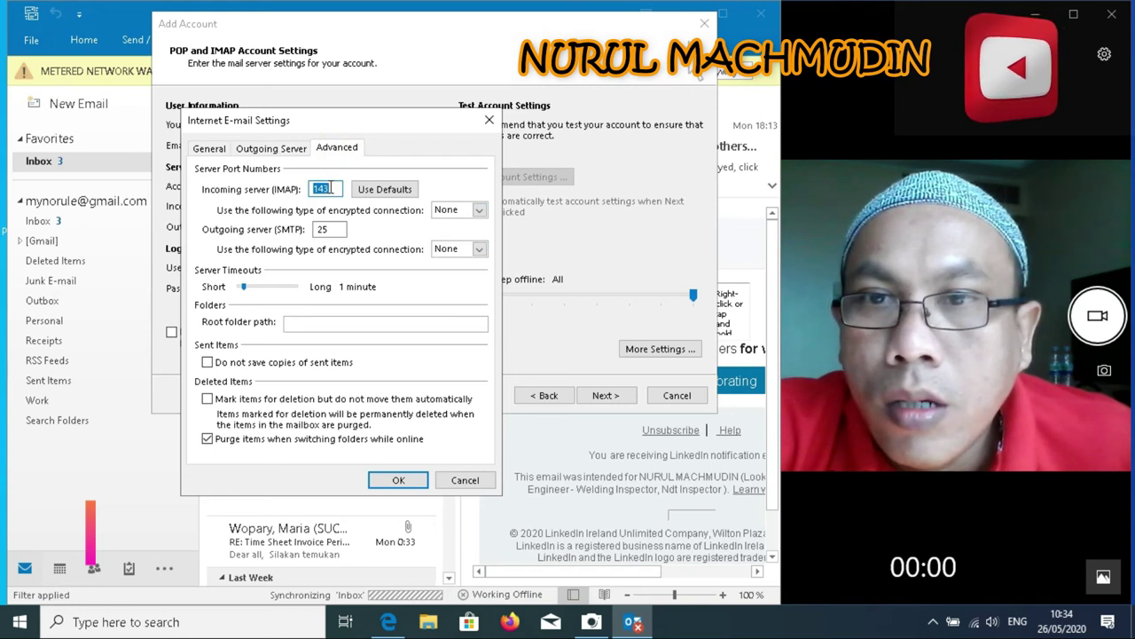
text(99)
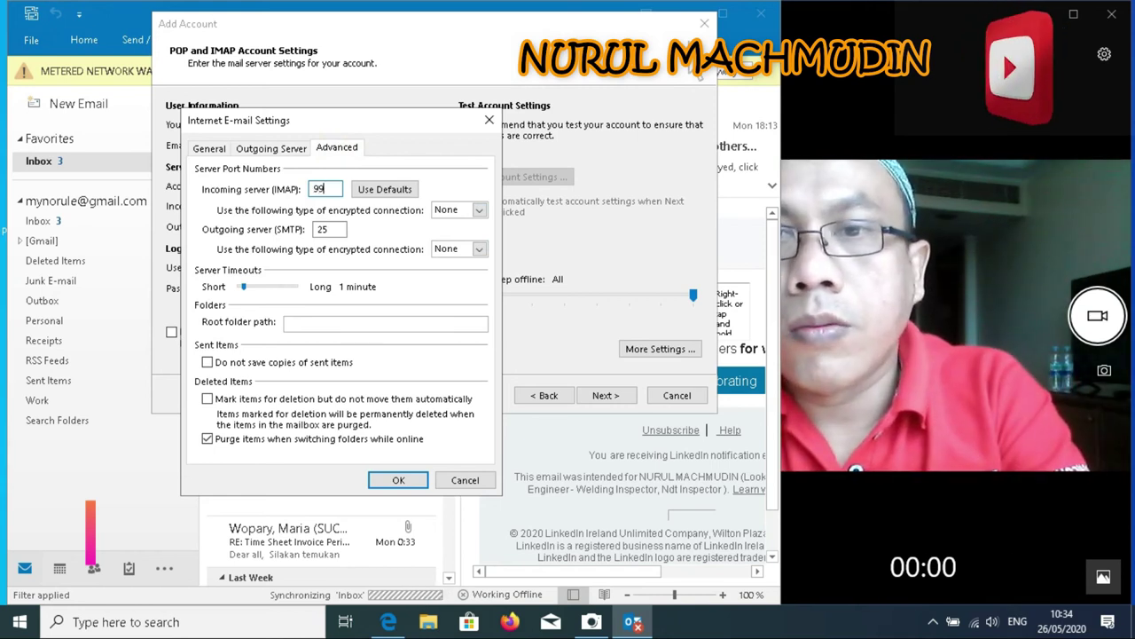
text(3)
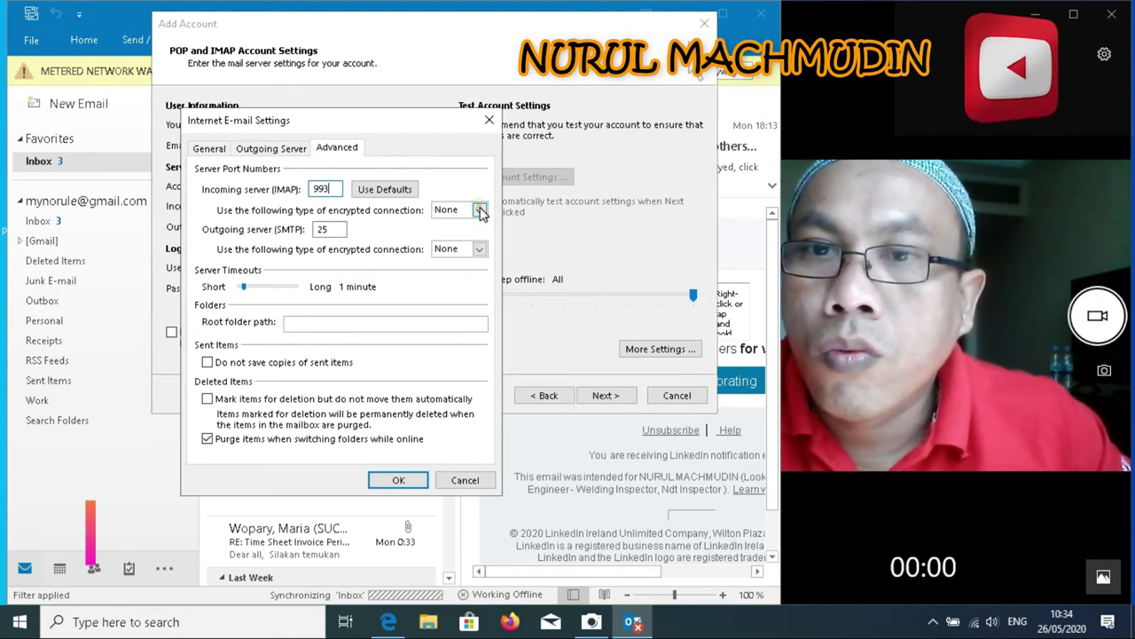
click(480, 213)
click(463, 234)
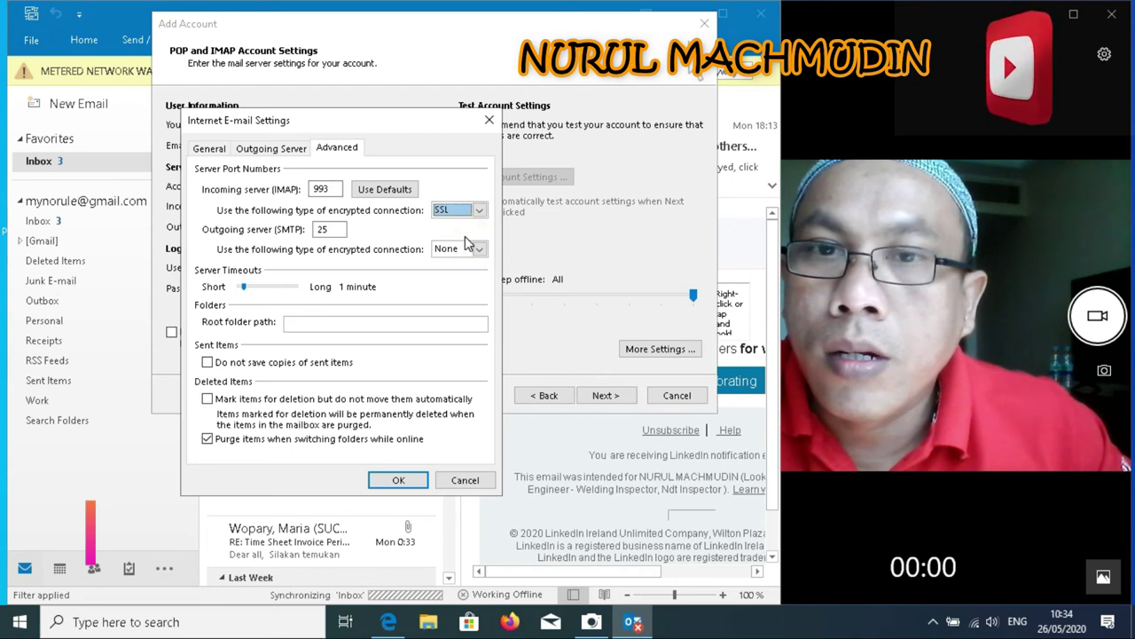
Set the outgoing SMTP port to 465 with SSL encryption and confirm with OK
double_click(322, 229)
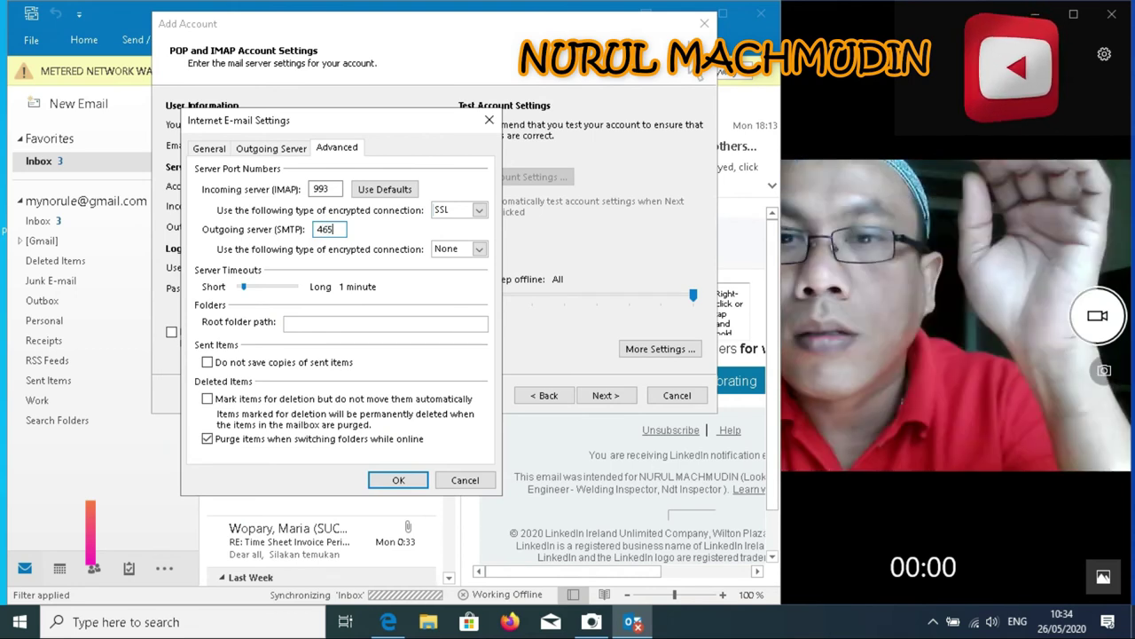
click(479, 249)
click(459, 276)
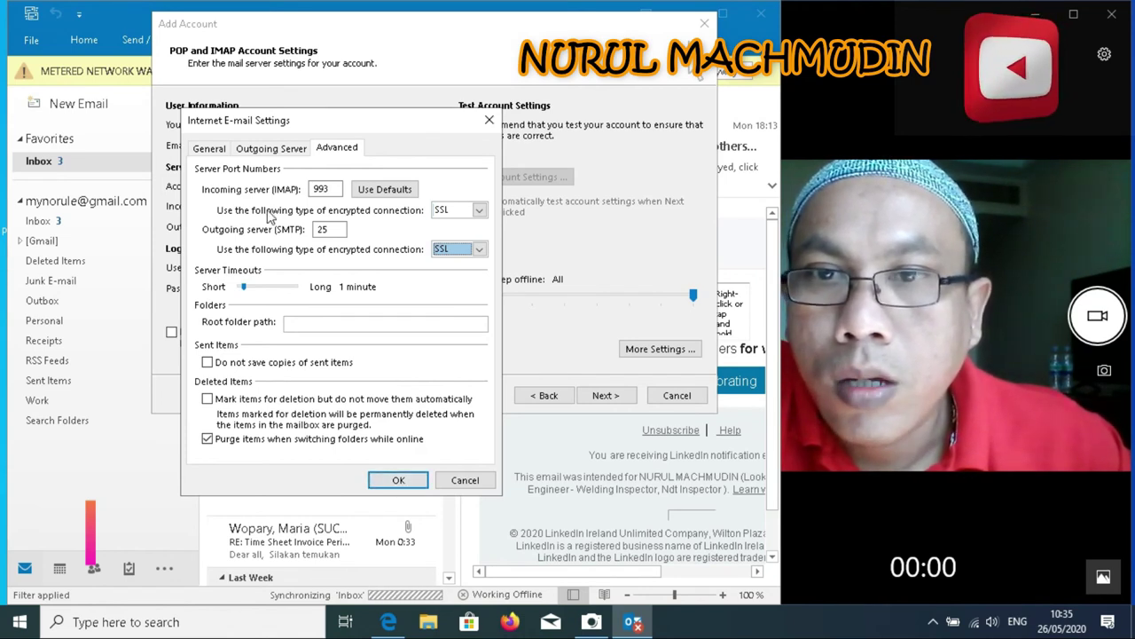
double_click(321, 229)
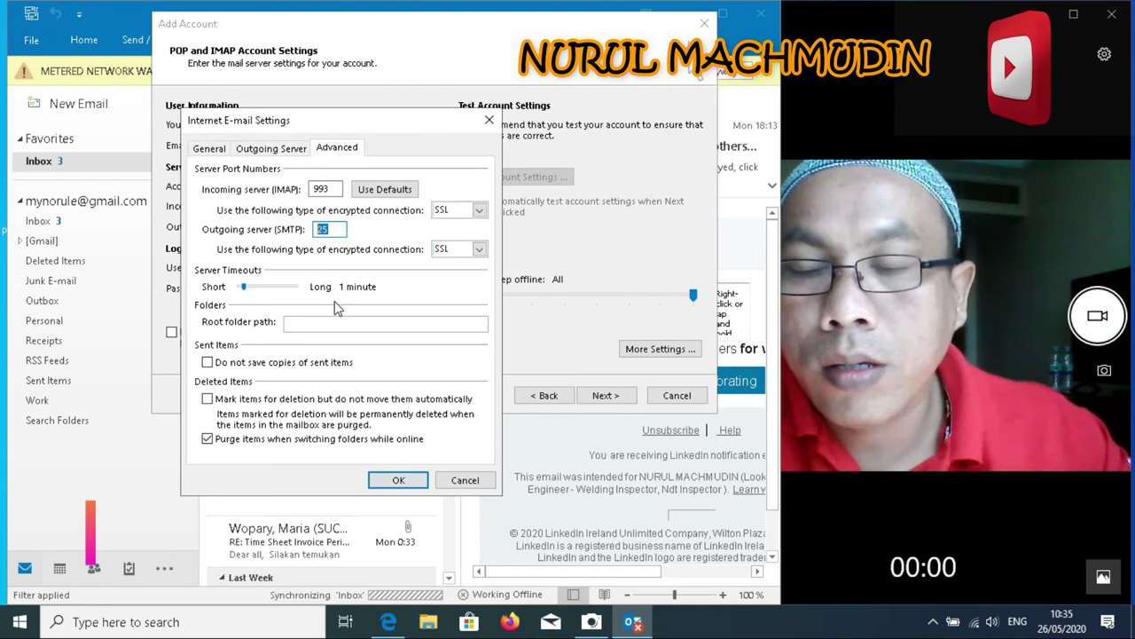
text(465)
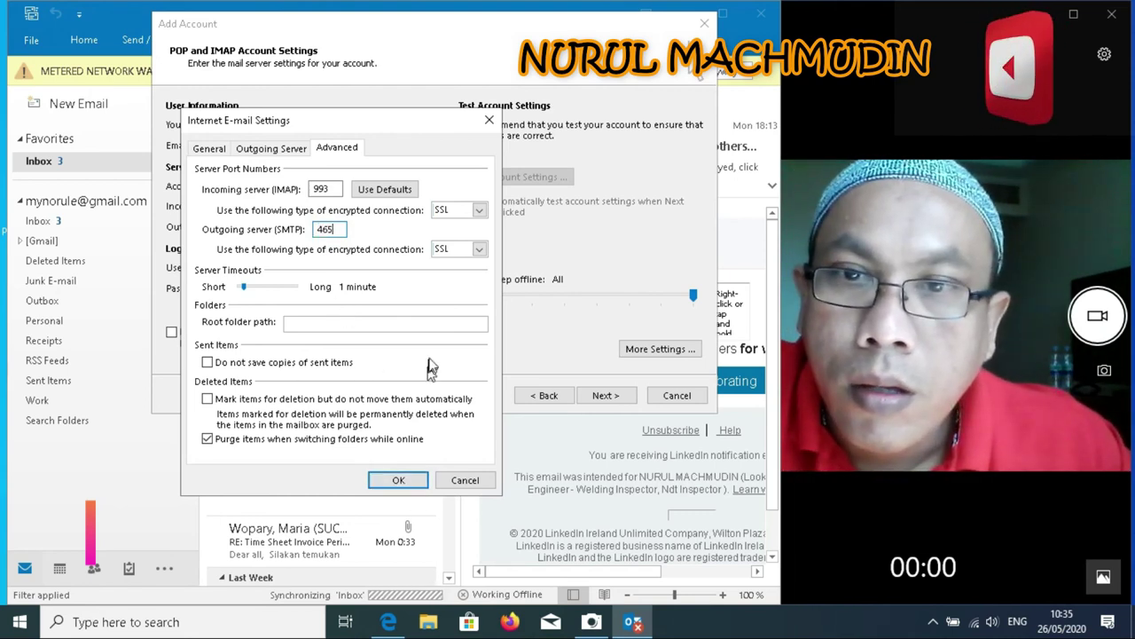
click(408, 303)
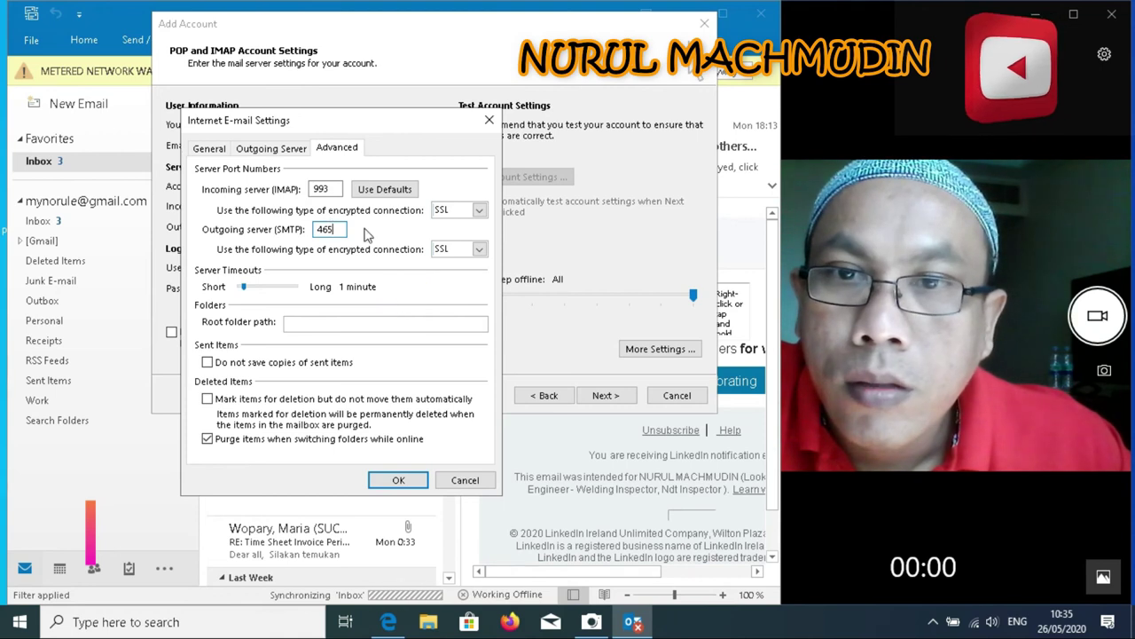
click(326, 189)
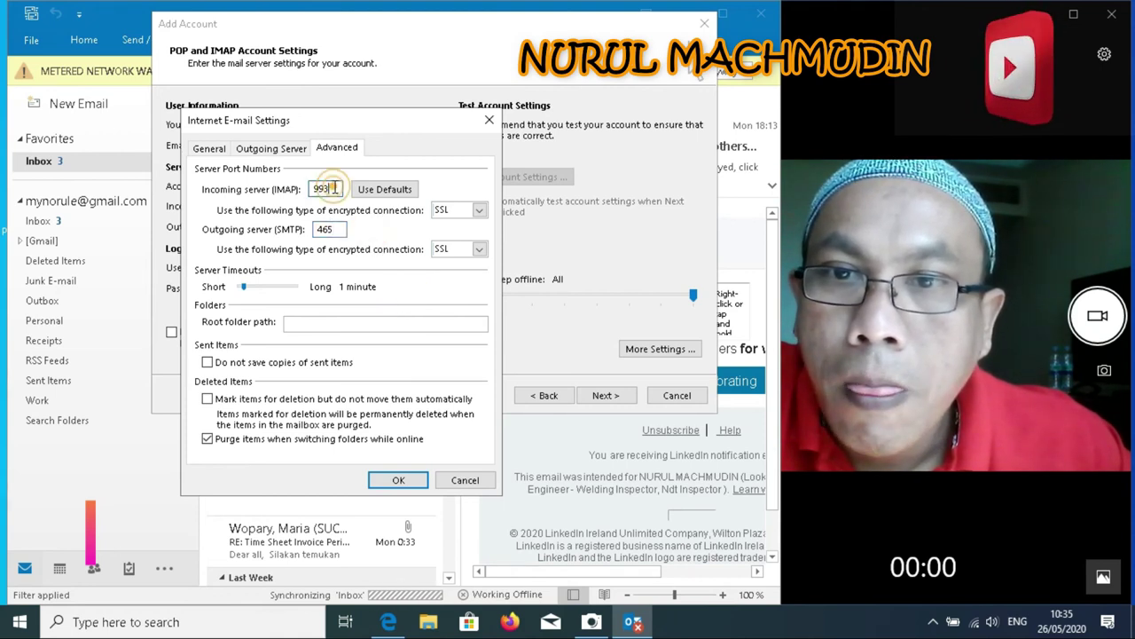
click(398, 480)
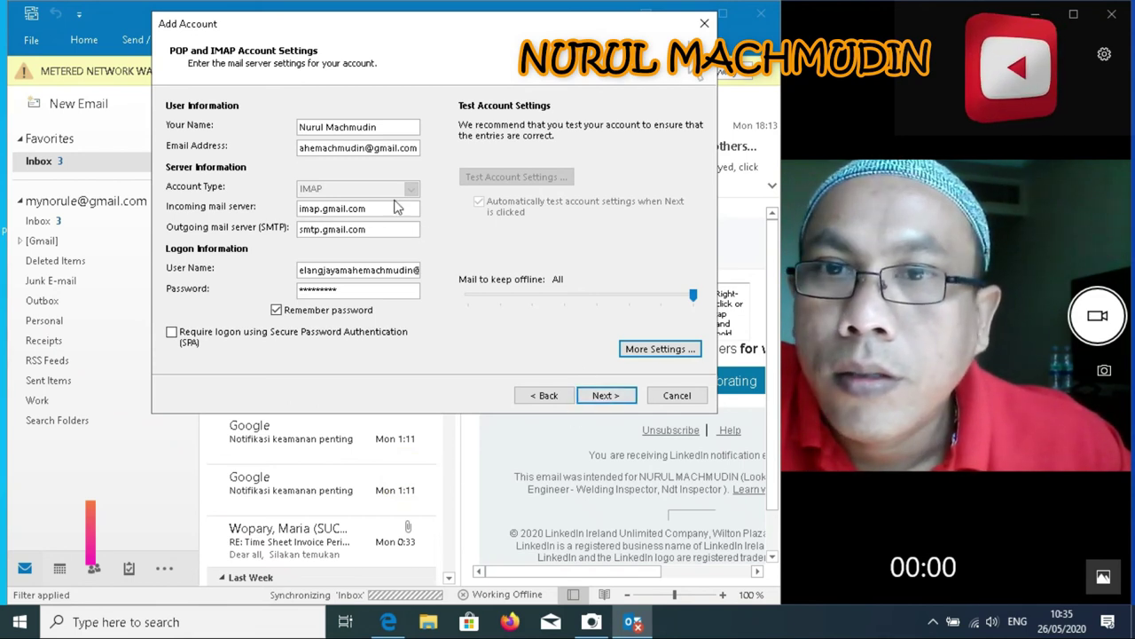
Run the account settings test and close it after both the IMAP logon and test message pass
click(605, 395)
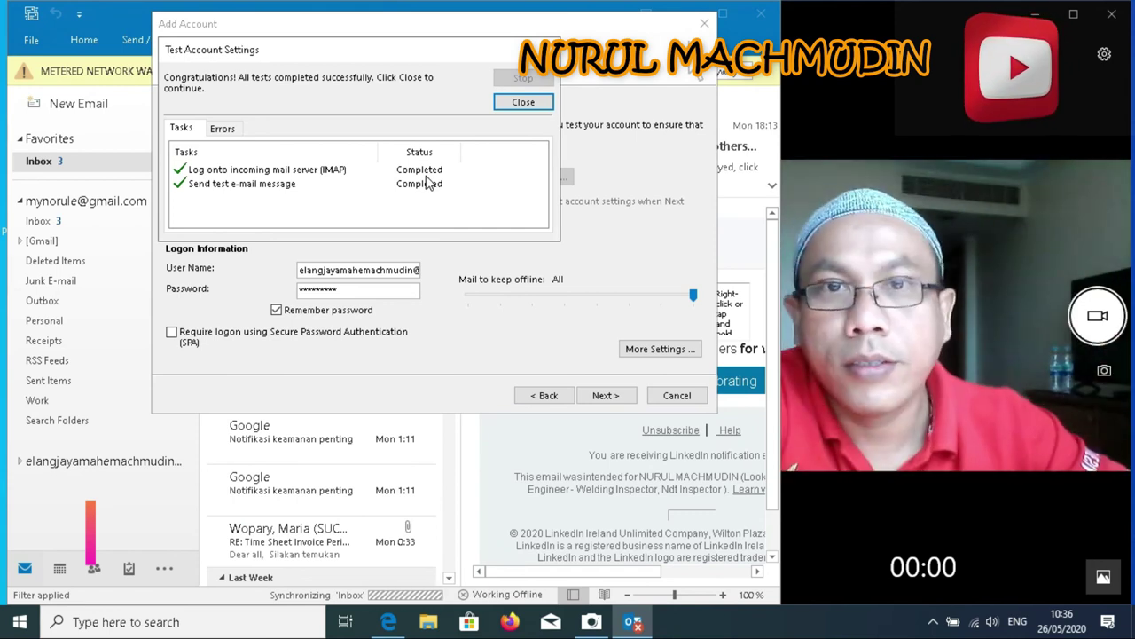
click(524, 102)
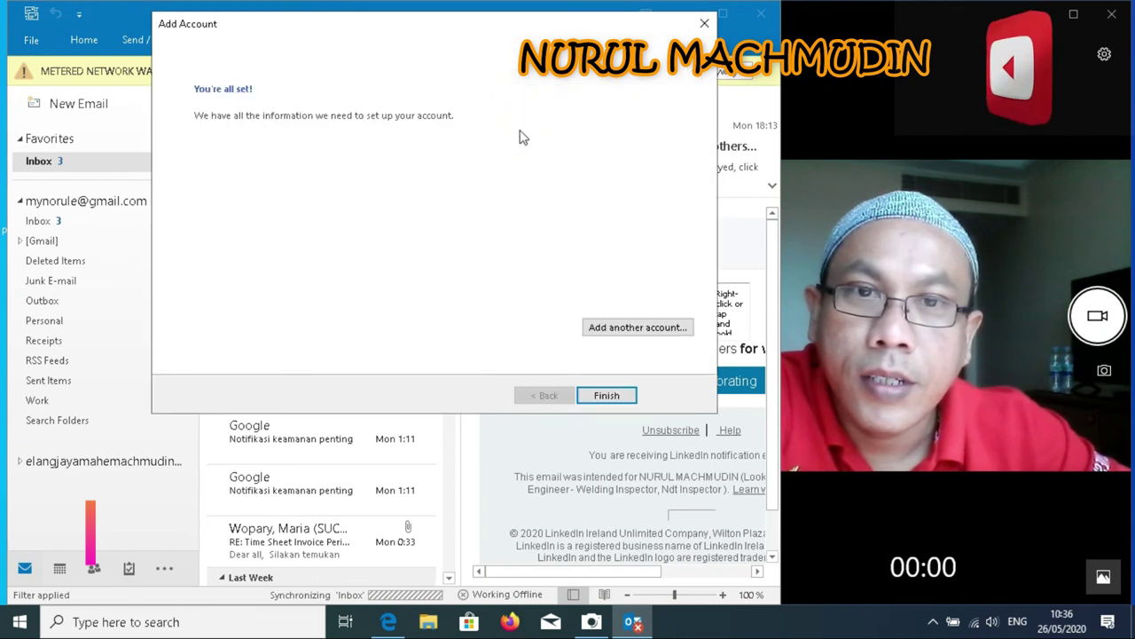
Finish the wizard and verify the new Gmail account in the folder pane and Account Information
click(619, 397)
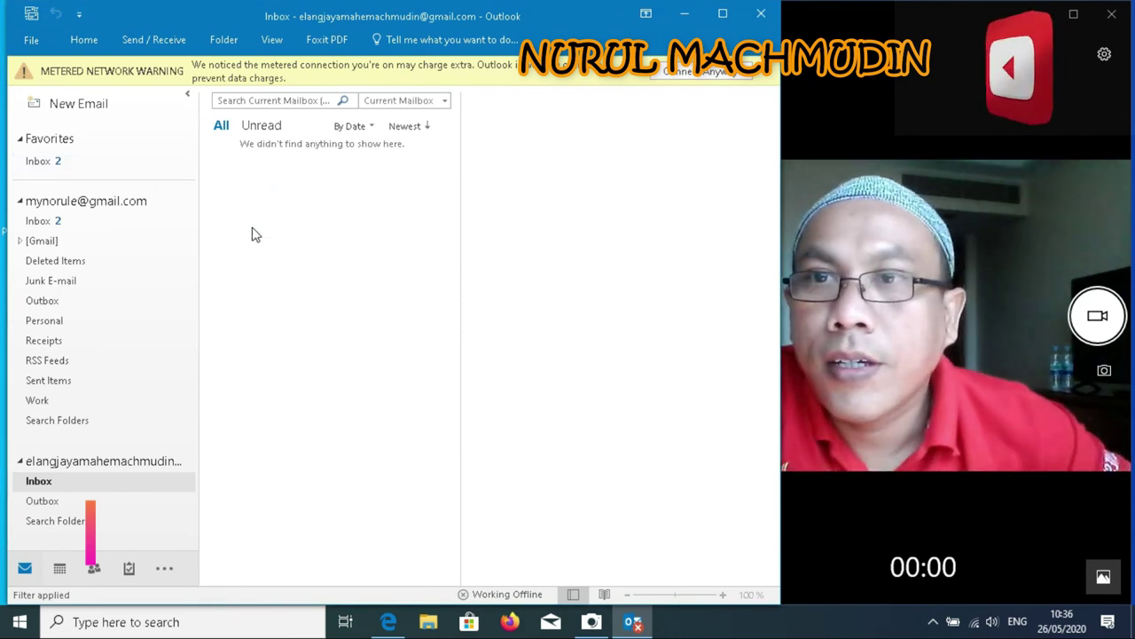
click(104, 204)
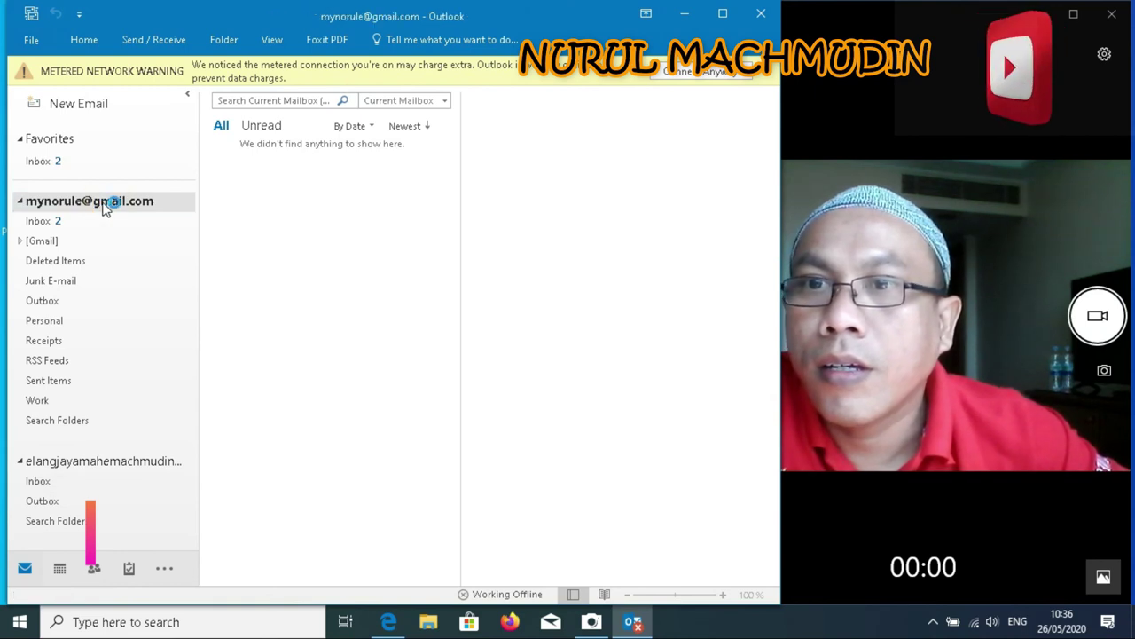
click(139, 209)
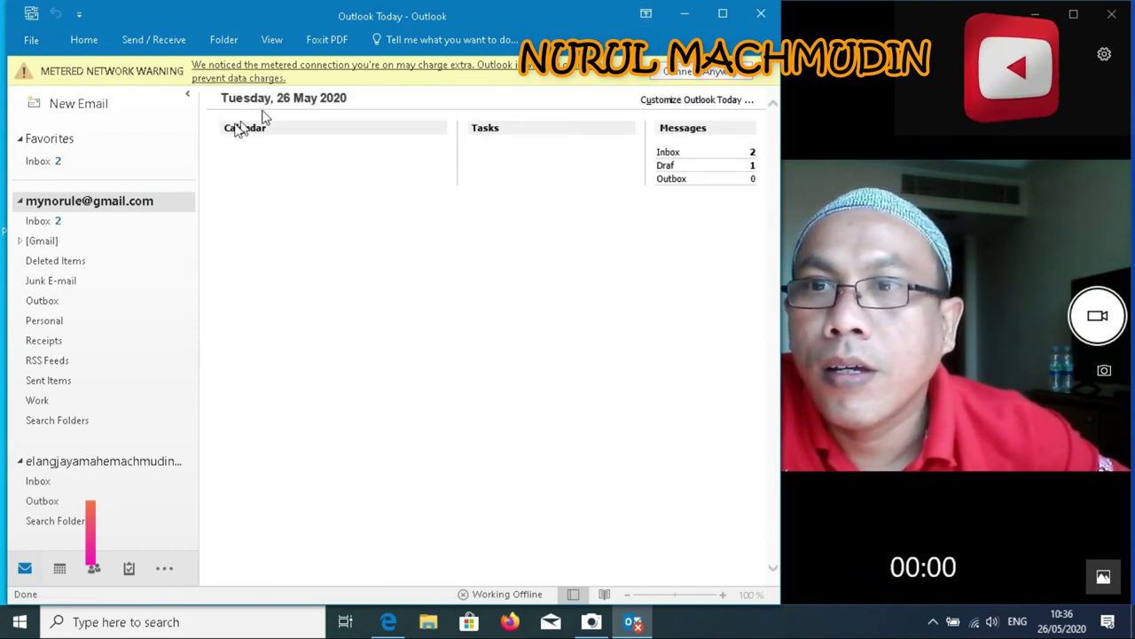
click(70, 161)
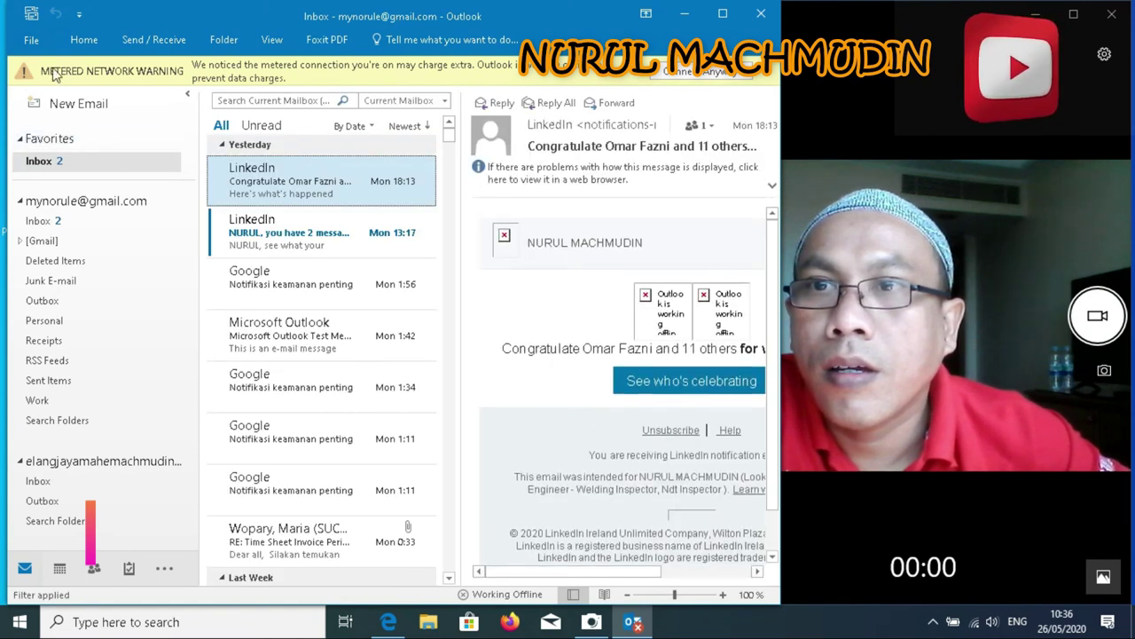
click(34, 42)
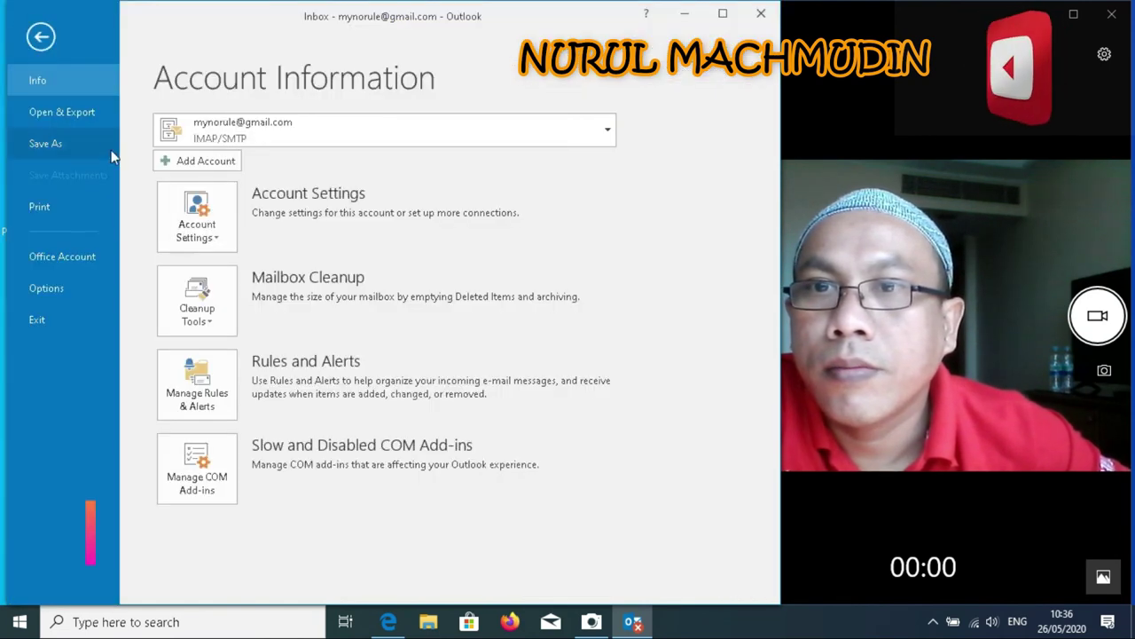
click(608, 133)
click(561, 198)
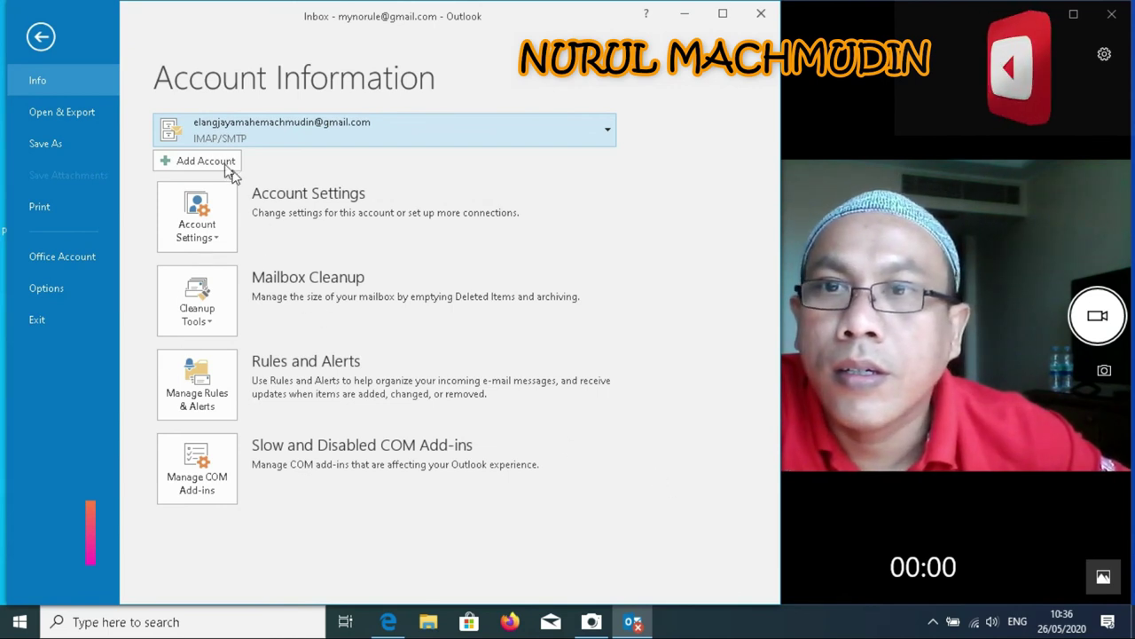
click(41, 37)
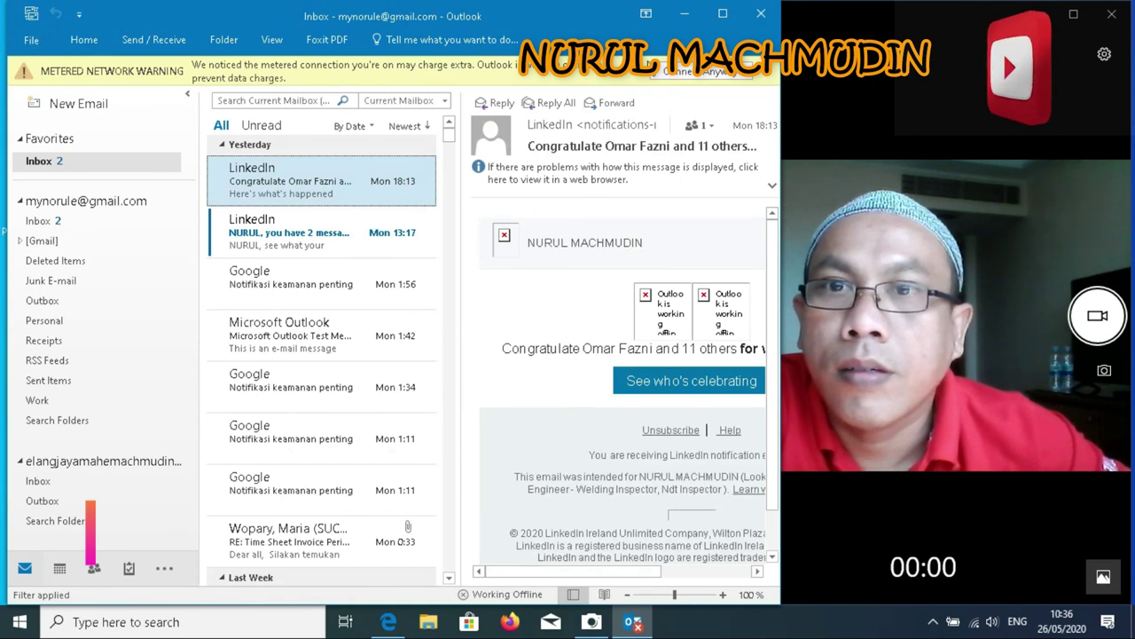
Close Outlook, refresh the desktop, and relaunch Outlook 2016
click(761, 14)
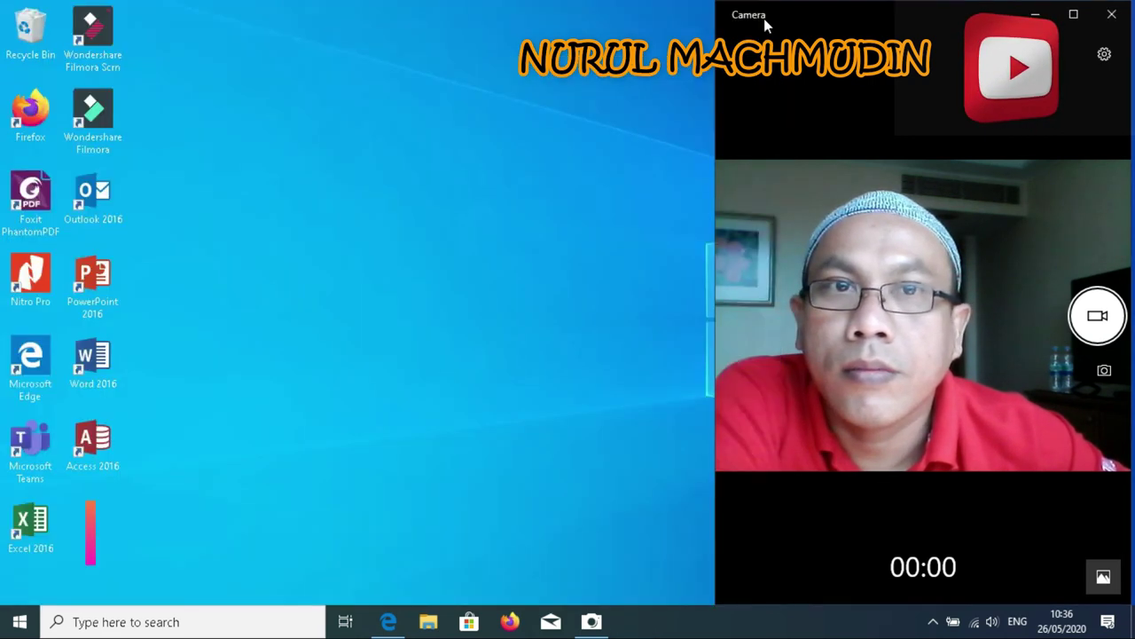
right_click(539, 74)
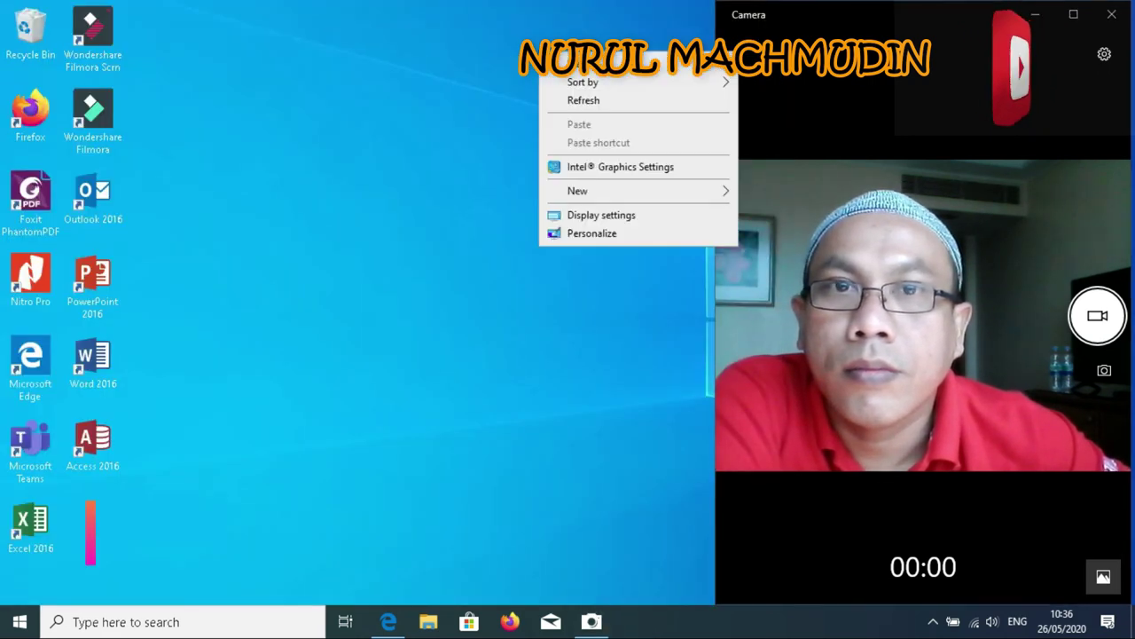
click(581, 103)
double_click(105, 213)
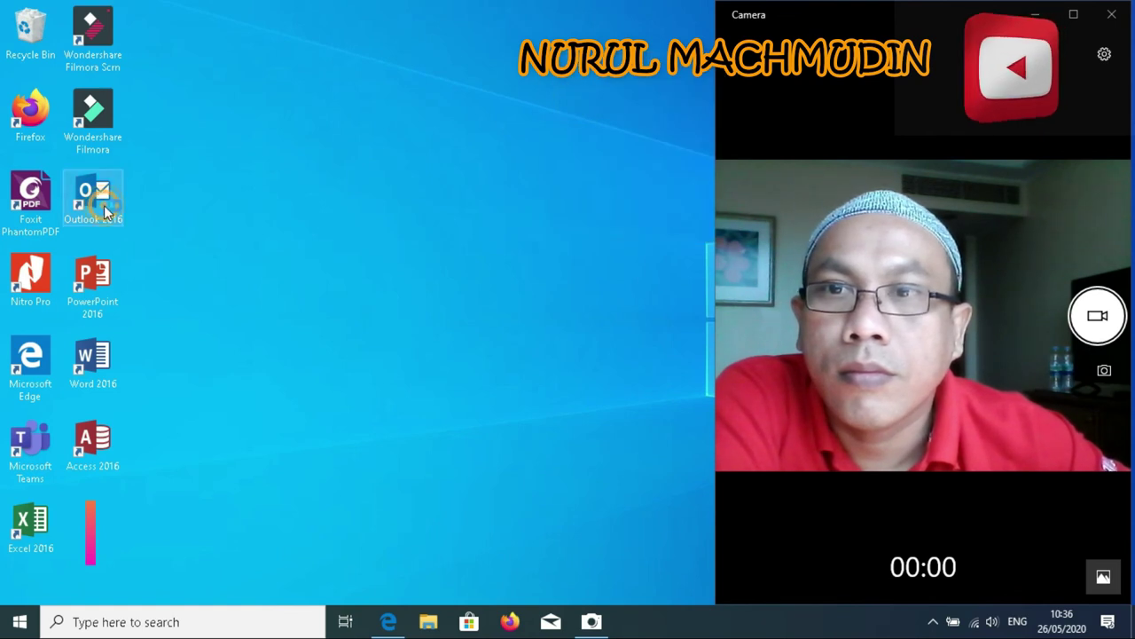